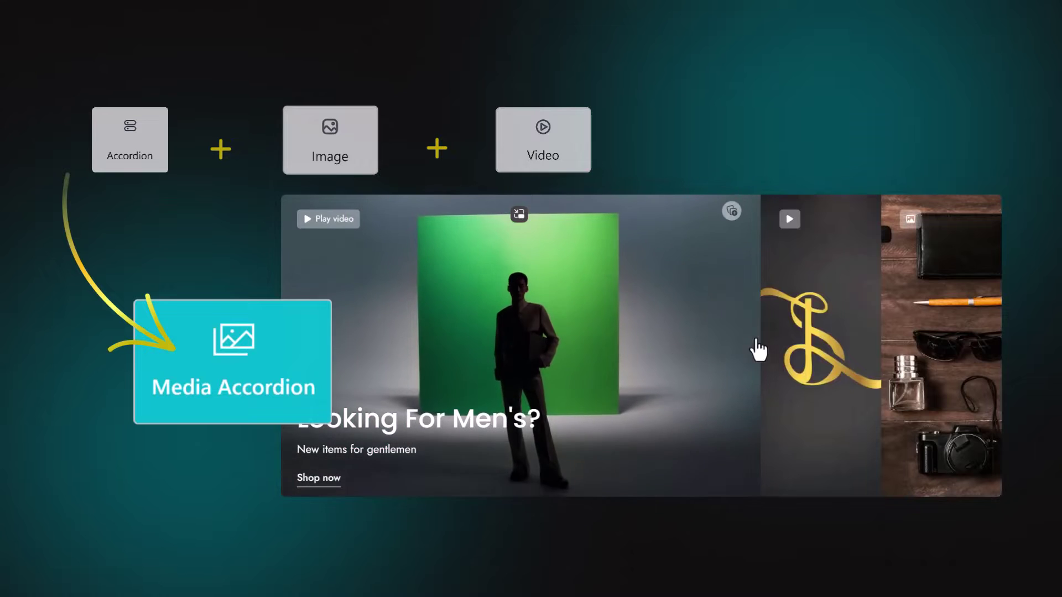
# - Expand the demo's Shoes, Accessories and Men's panels in turn, finishing on Looking For Accessories?
pyautogui.click(829, 370)
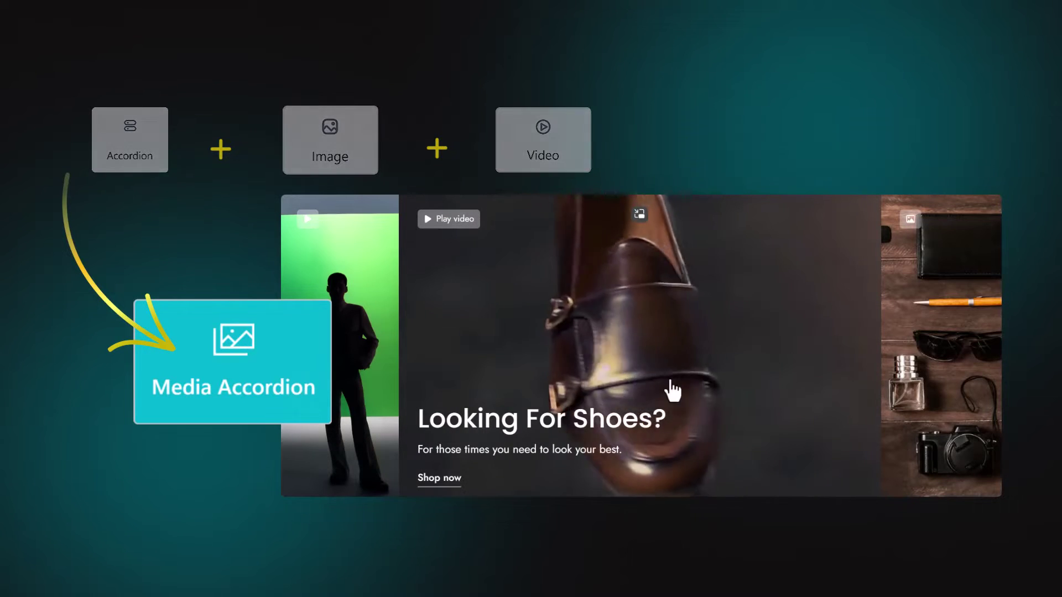
pyautogui.click(882, 356)
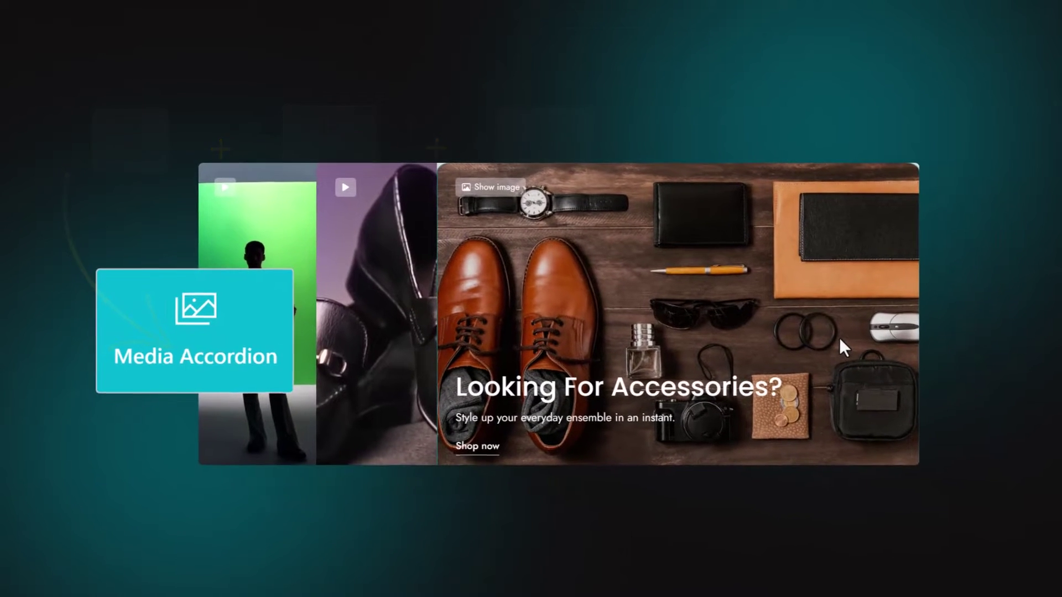
pyautogui.click(343, 398)
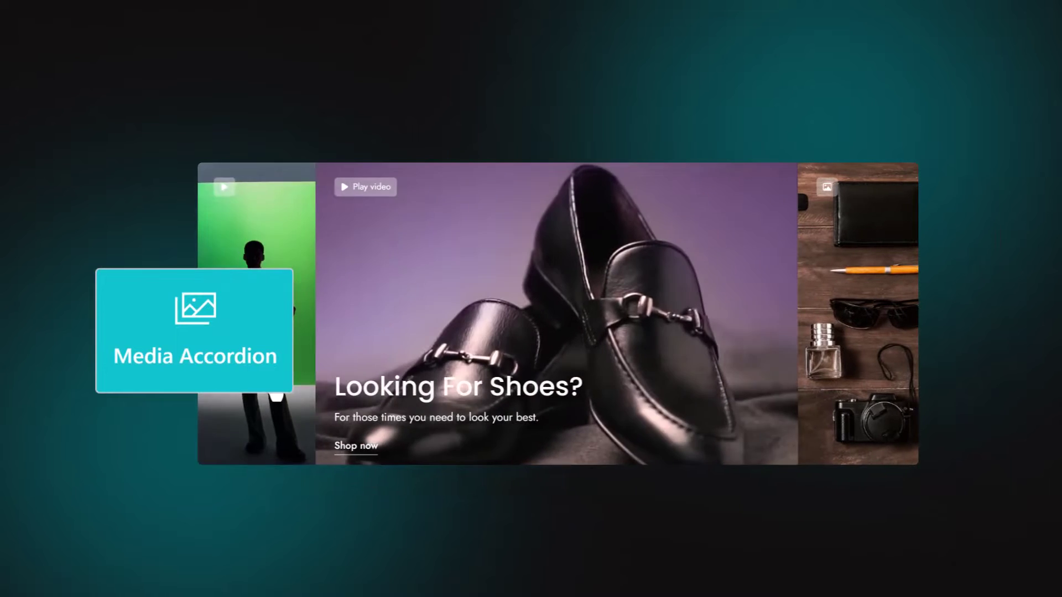
pyautogui.click(260, 431)
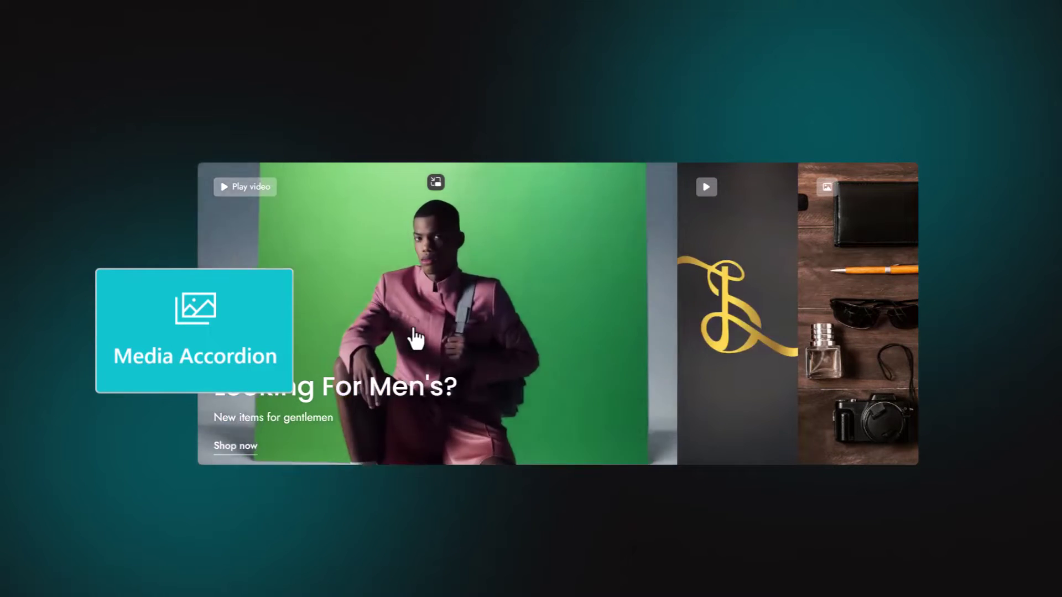
pyautogui.click(741, 339)
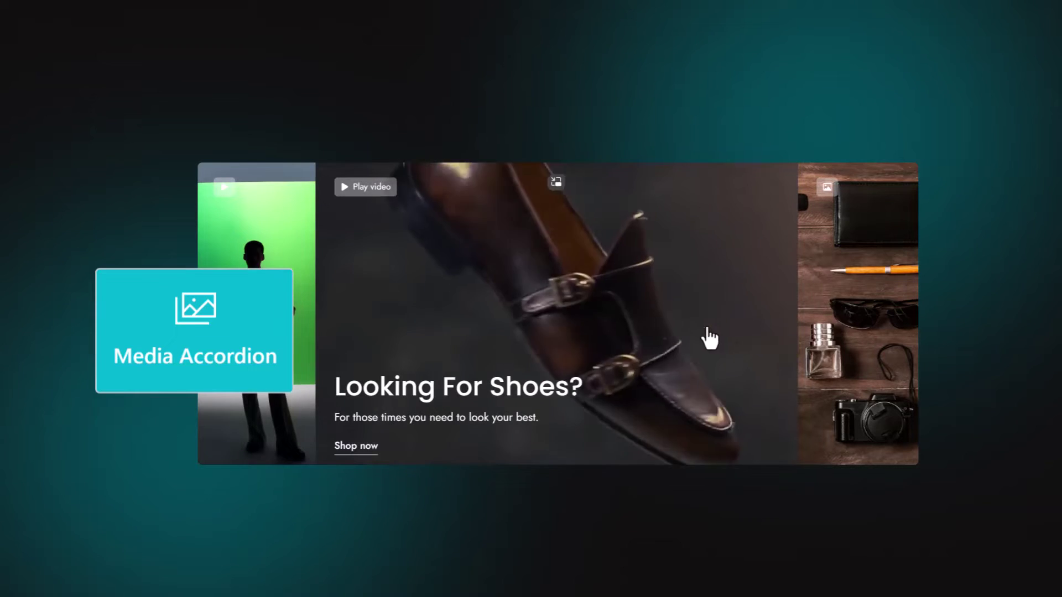
pyautogui.click(838, 336)
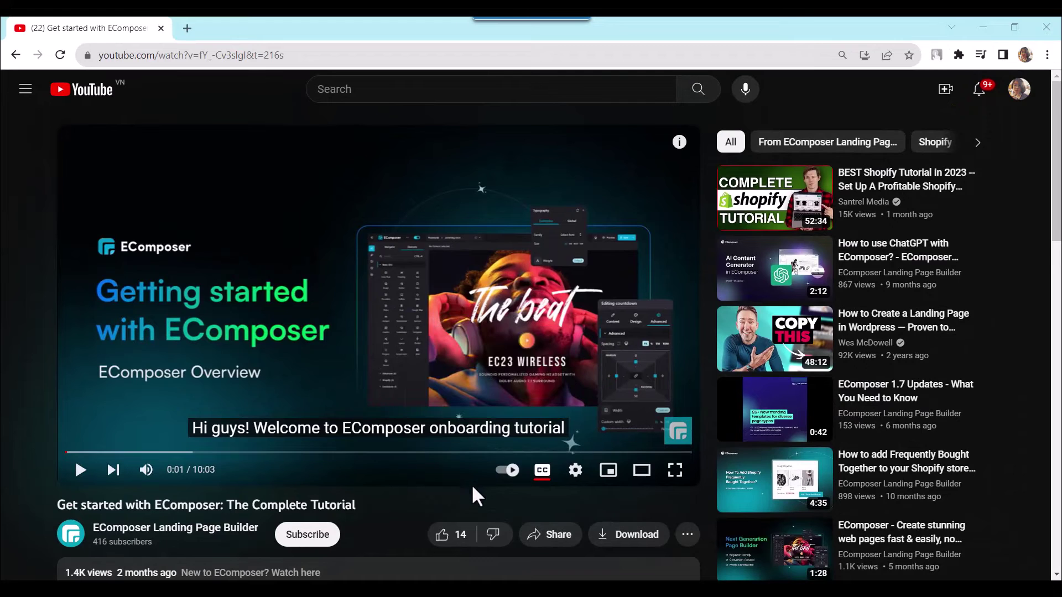
# - Like the EComposer tutorial, subscribe, and open the description's Shopify install link in a new tab
pyautogui.click(445, 553)
pyautogui.click(307, 535)
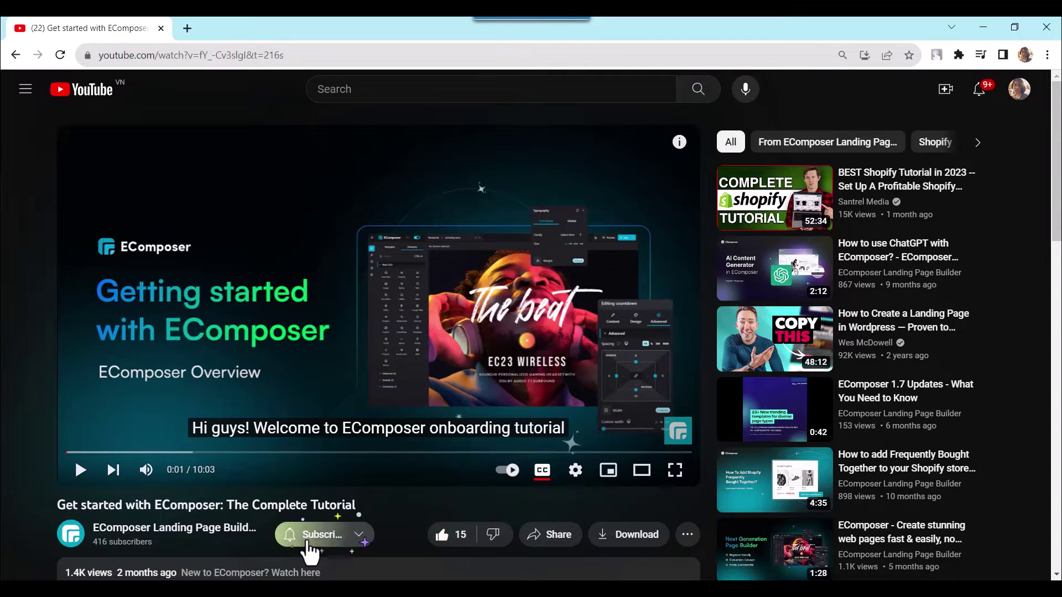
pyautogui.scroll(-5, 393, 522)
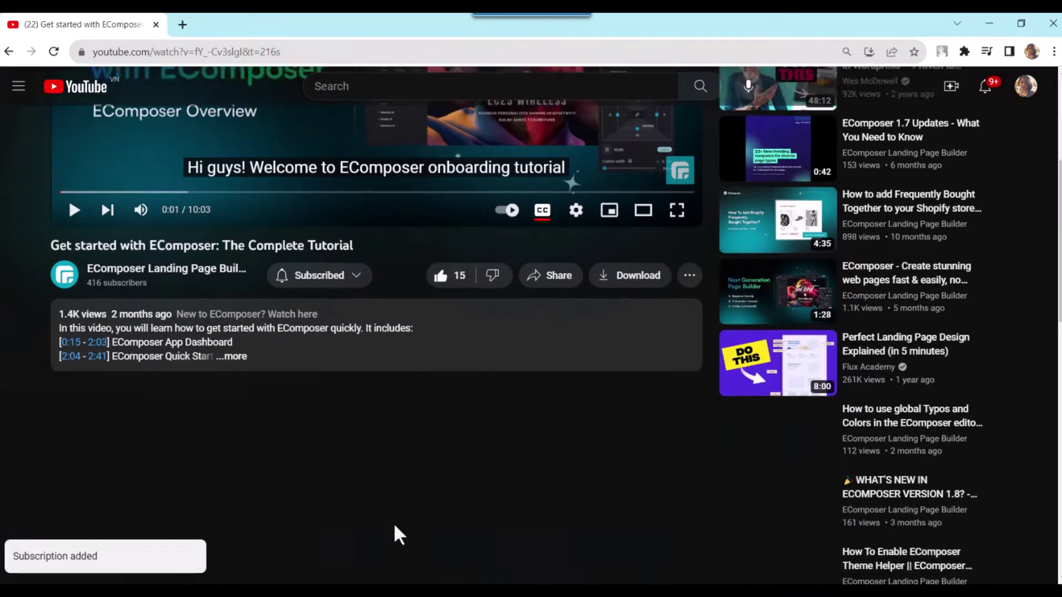
pyautogui.scroll(-1, 394, 527)
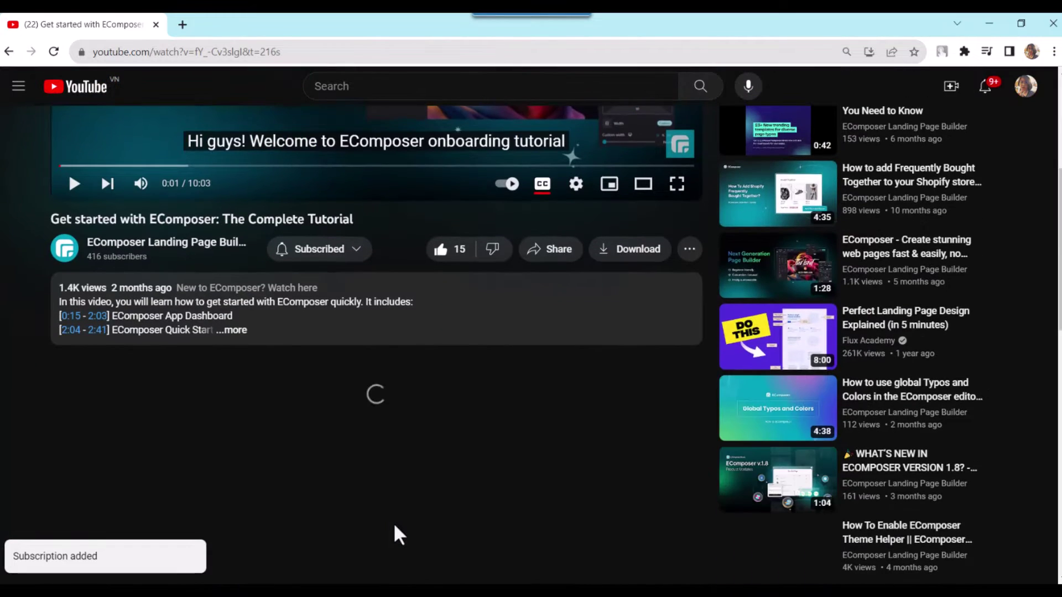
pyautogui.click(235, 304)
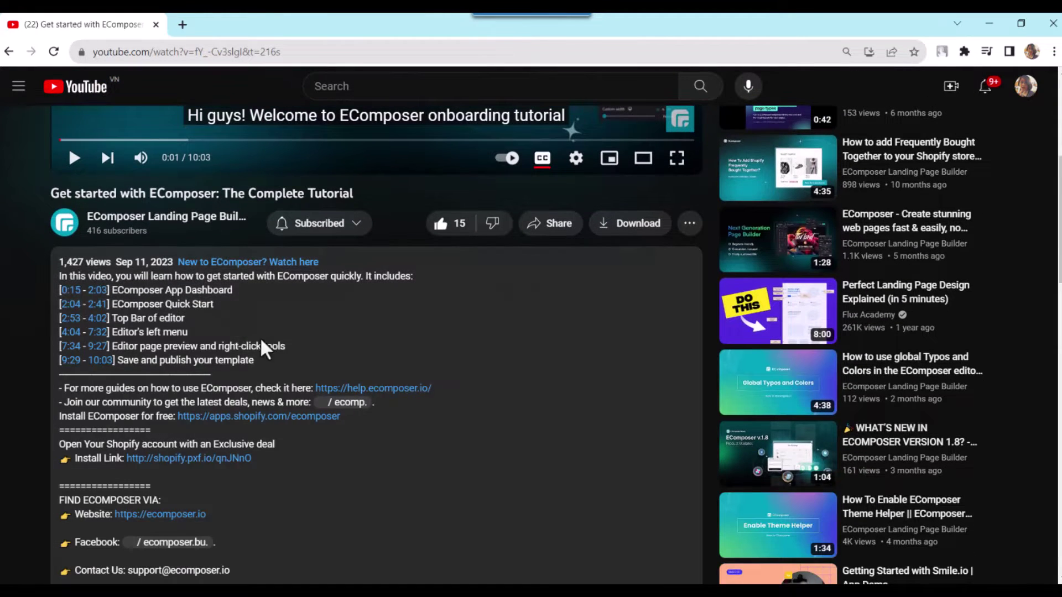
pyautogui.click(238, 460)
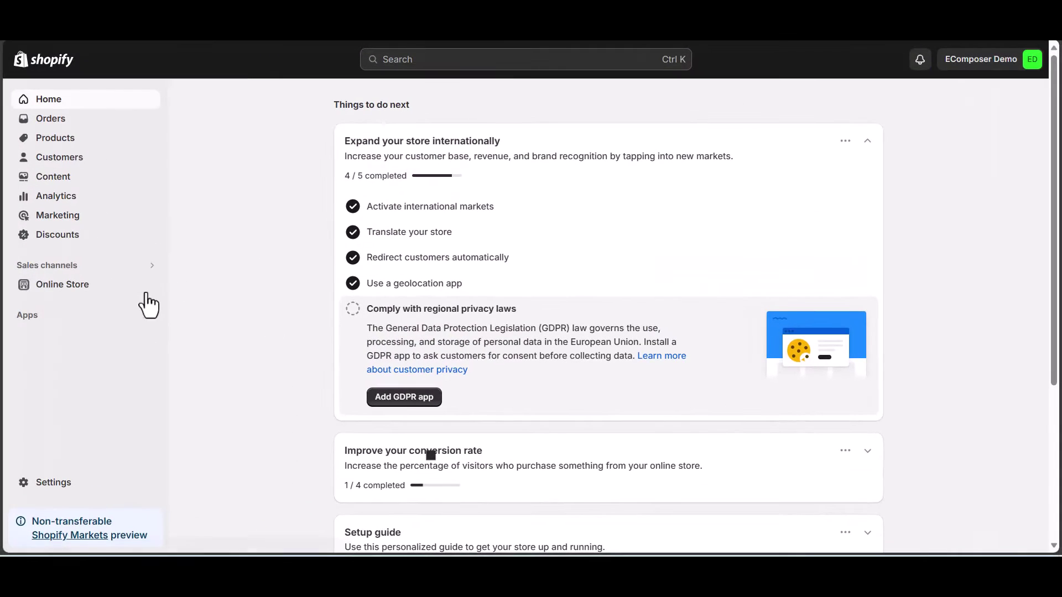
# - Launch the EComposer Builder app from the Shopify admin's installed apps
pyautogui.click(111, 317)
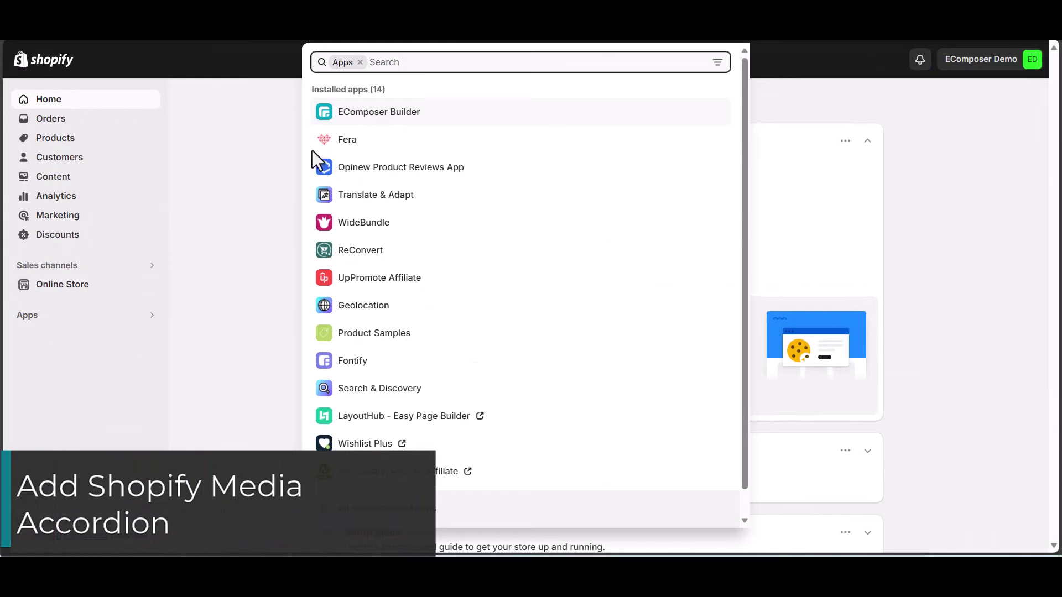
pyautogui.click(366, 118)
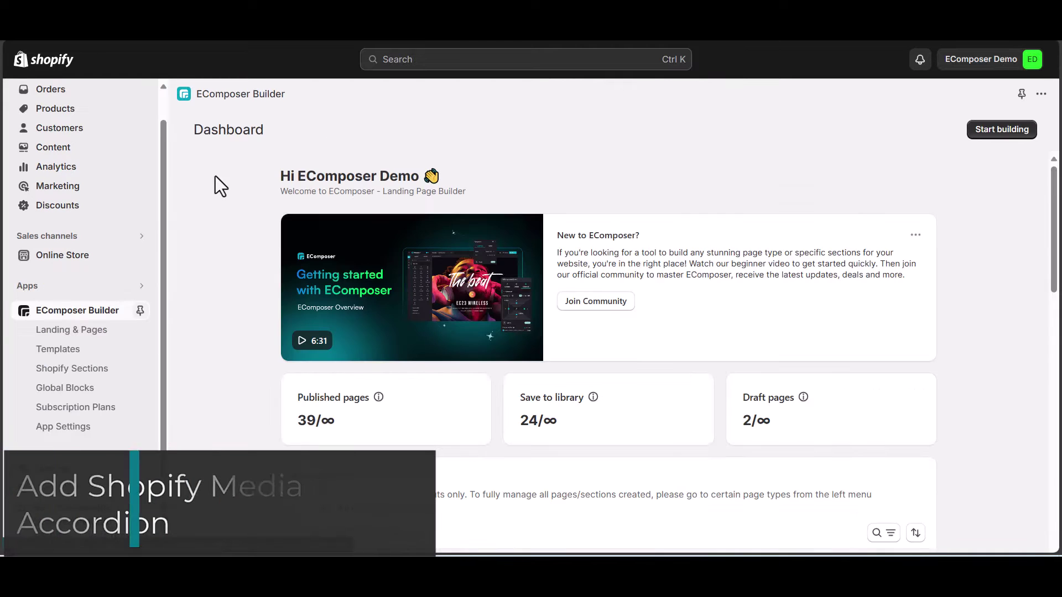
pyautogui.scroll(-5, 975, 413)
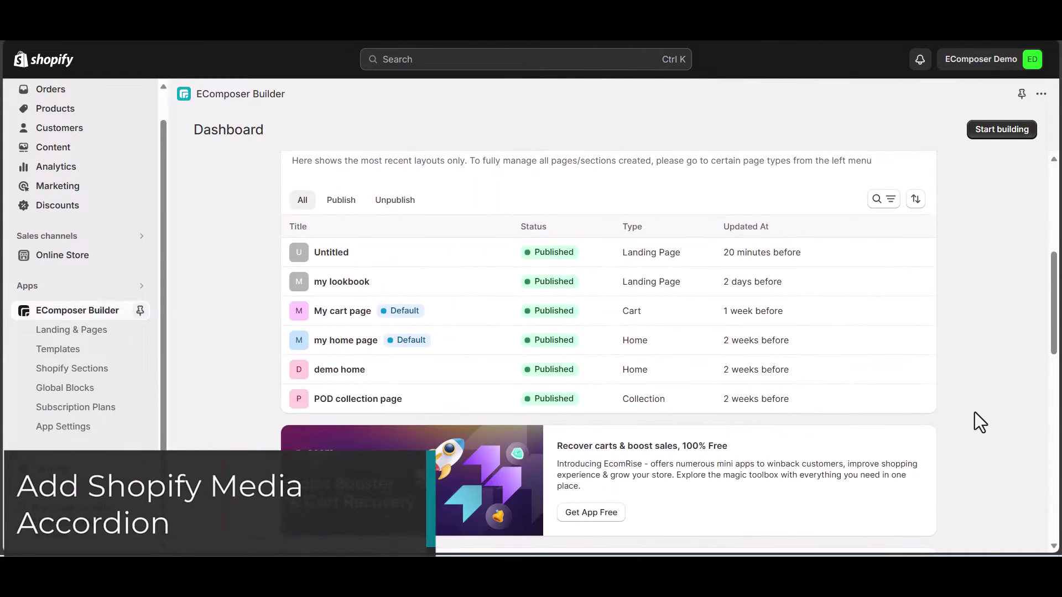
pyautogui.scroll(5, 974, 413)
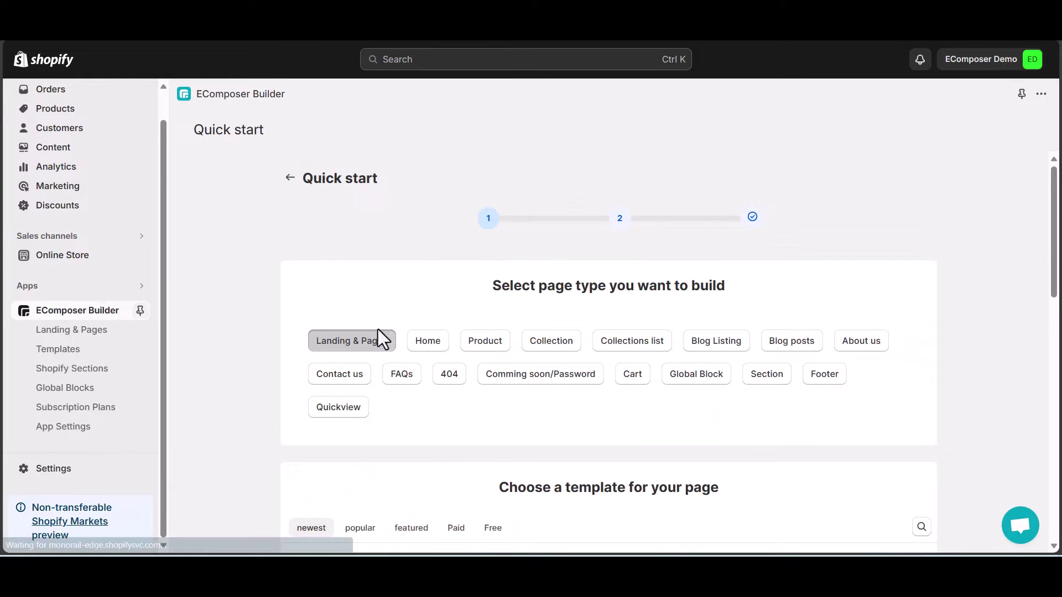
pyautogui.scroll(-5, 410, 433)
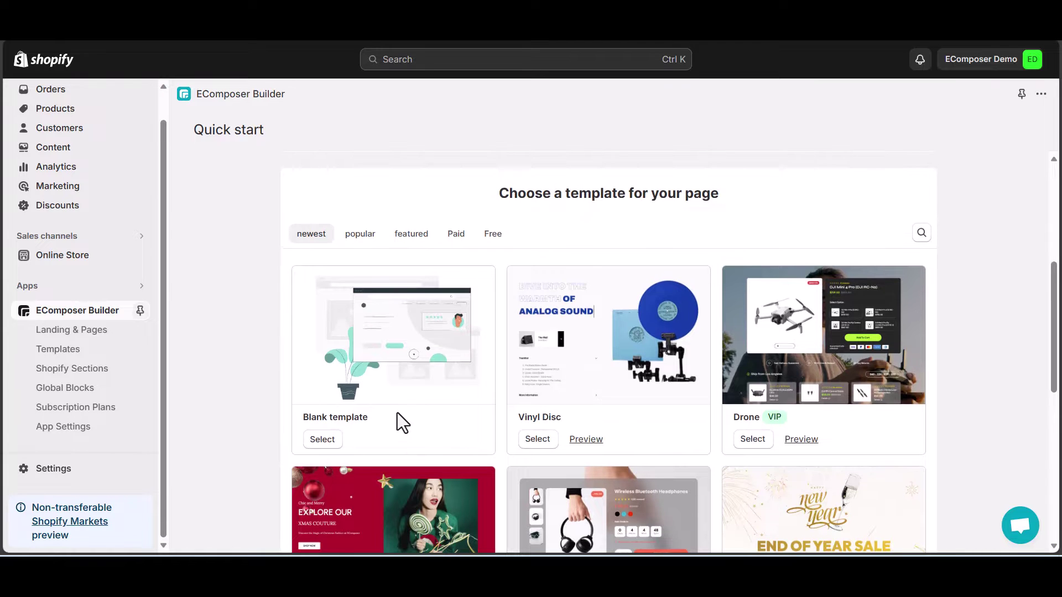
# - Create a Blank-template page titled 'my media accordion' and start building it
pyautogui.click(322, 439)
pyautogui.click(913, 171)
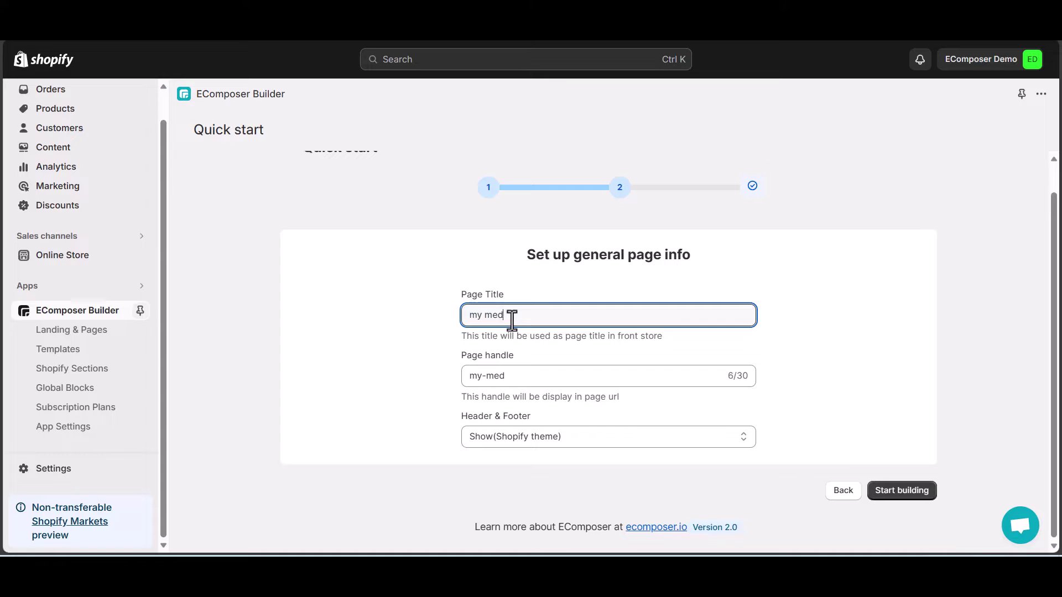
pyautogui.write('my media accordion')
pyautogui.click(887, 494)
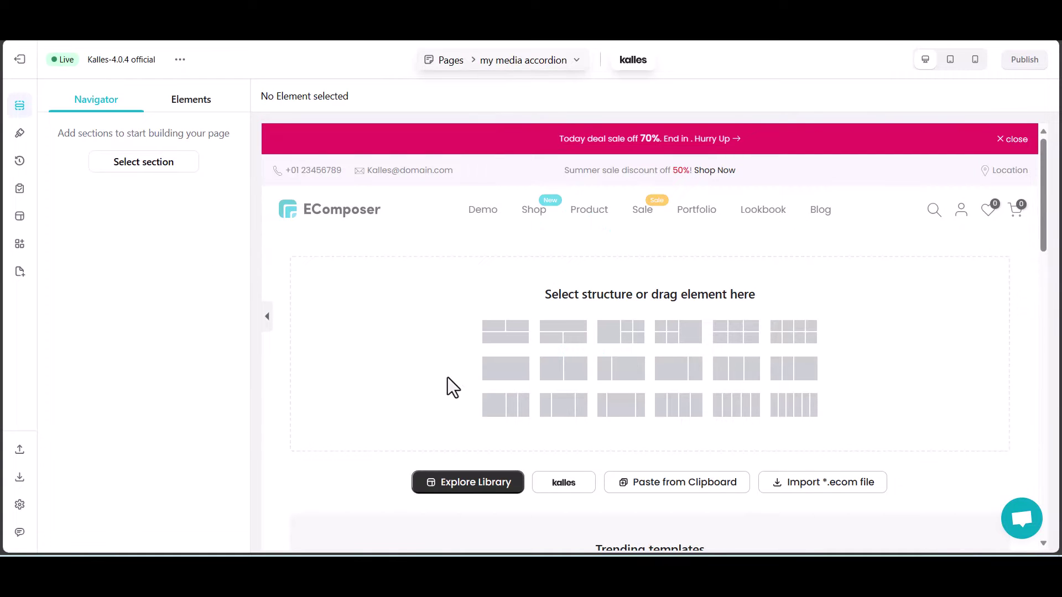
# - Add a single-column section and drop a Media Accordion, found by searching 'medi', into it
pyautogui.click(517, 383)
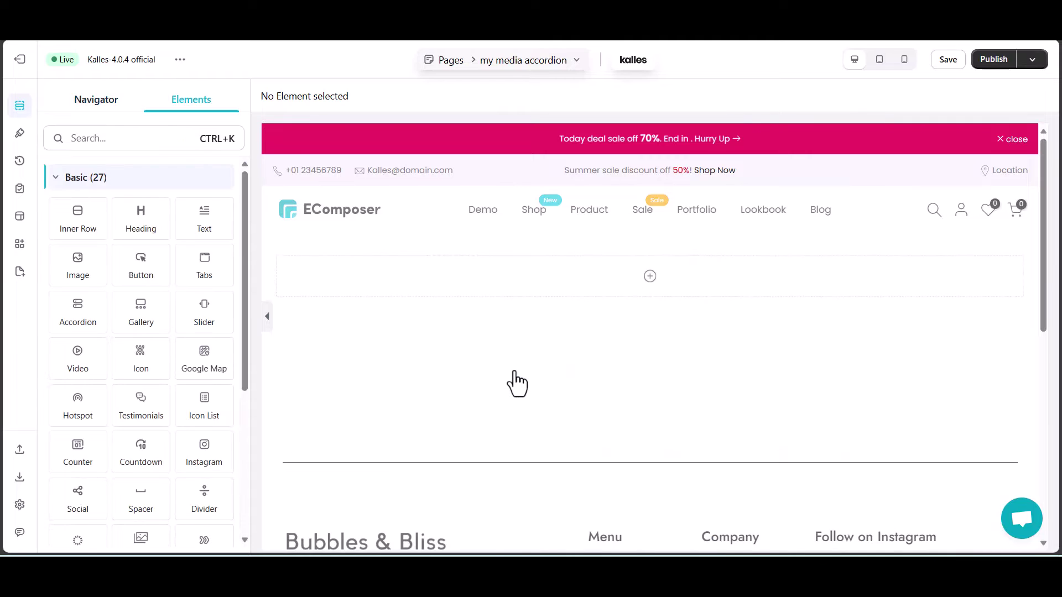
pyautogui.click(95, 146)
pyautogui.write('medi')
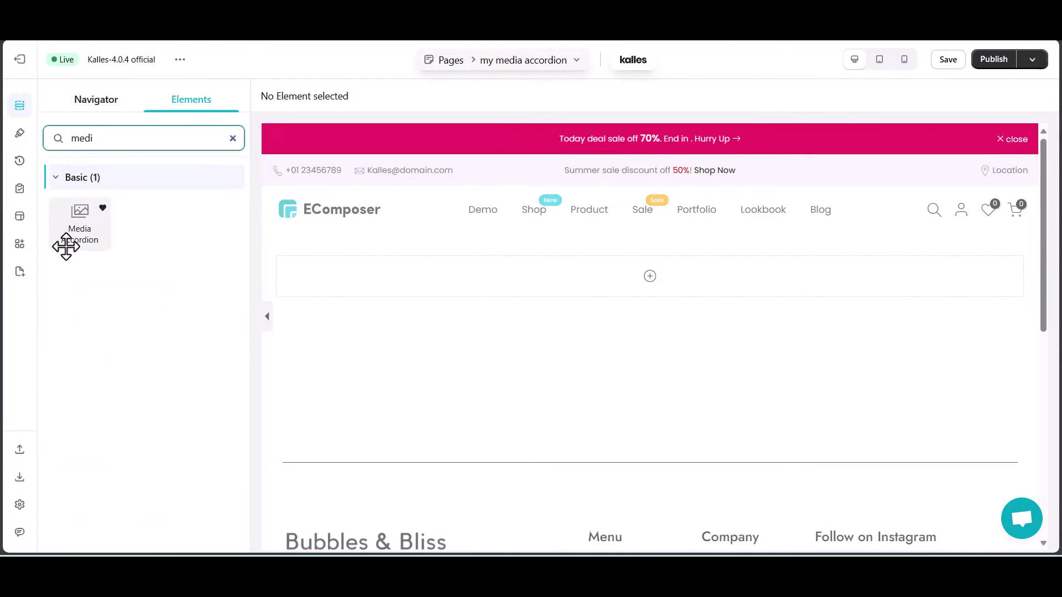
pyautogui.moveTo(67, 241); pyautogui.dragTo(365, 270)
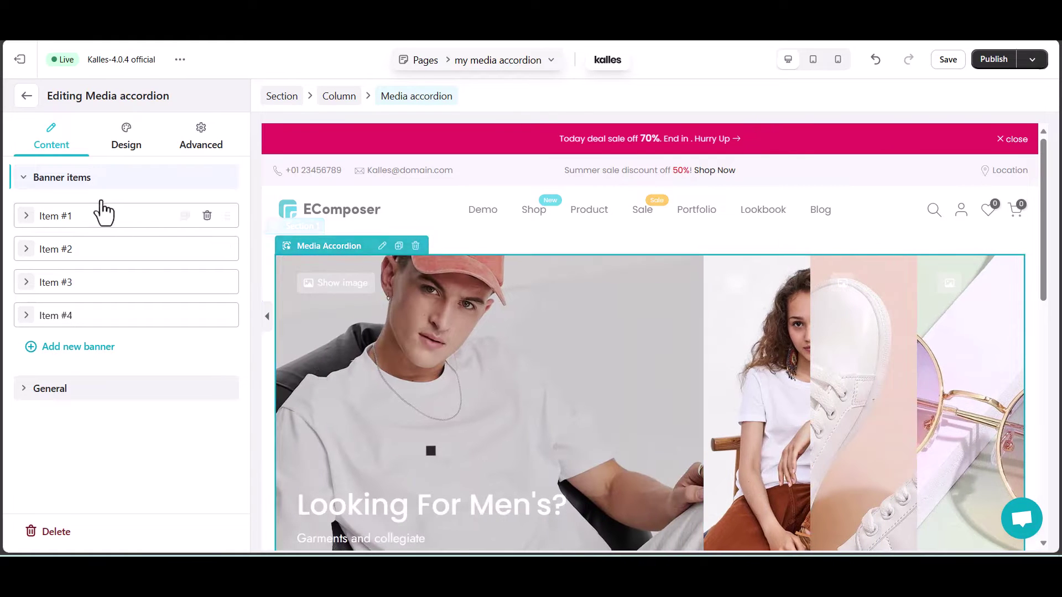
# - Delete the duplicated third and empty fifth banner items, then move 'Looking For Women's?' to first
pyautogui.click(32, 347)
pyautogui.click(28, 348)
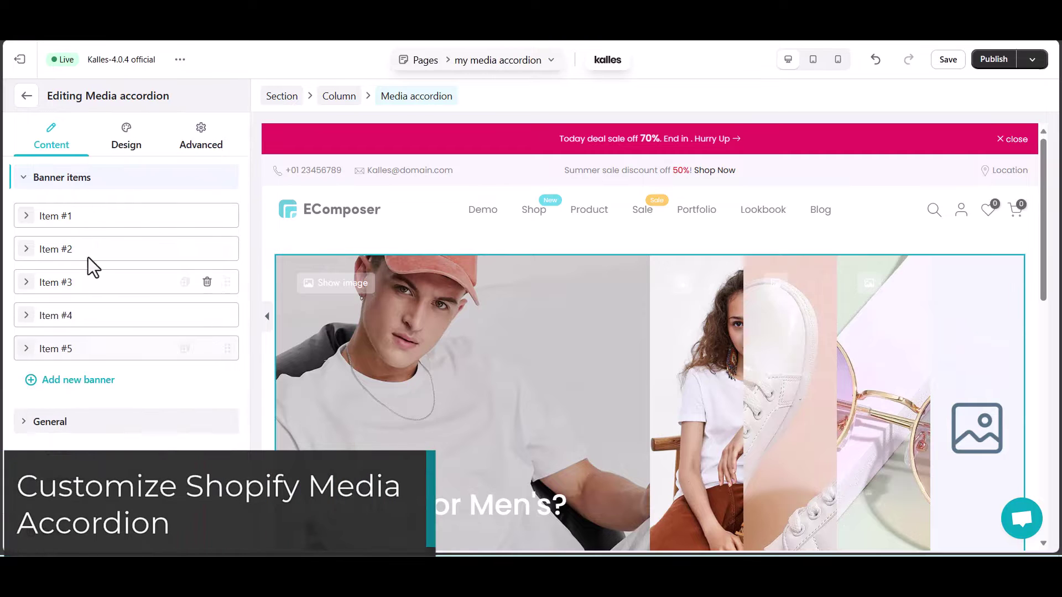
pyautogui.click(185, 249)
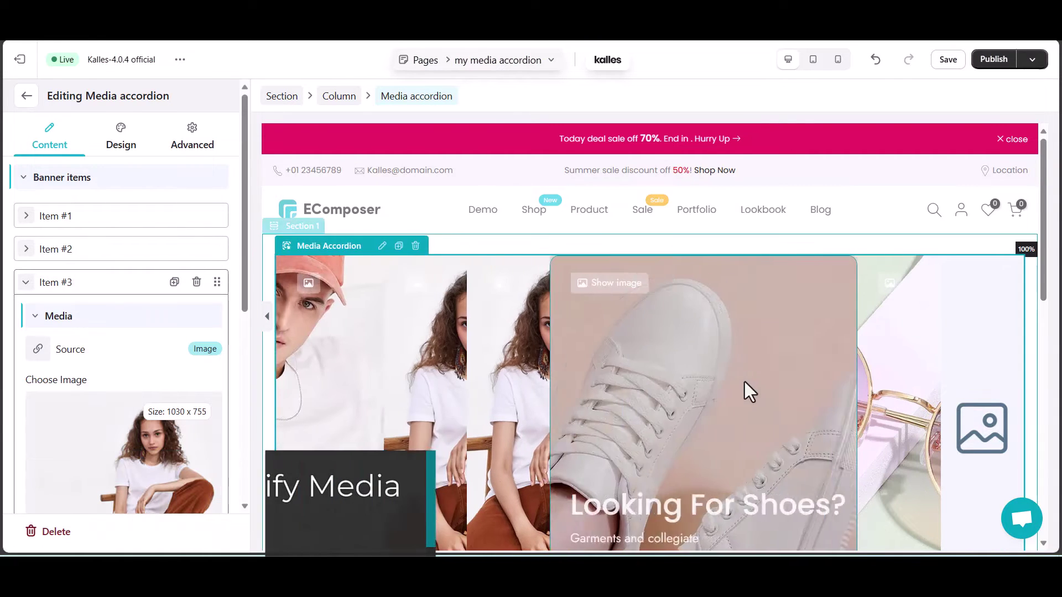
pyautogui.click(35, 285)
pyautogui.click(205, 282)
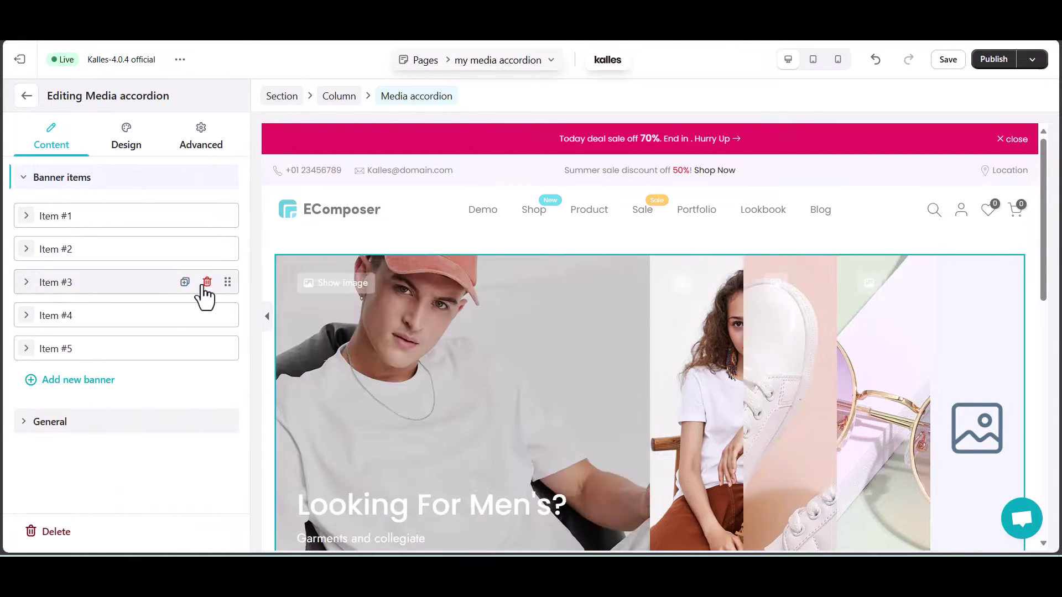
pyautogui.click(207, 348)
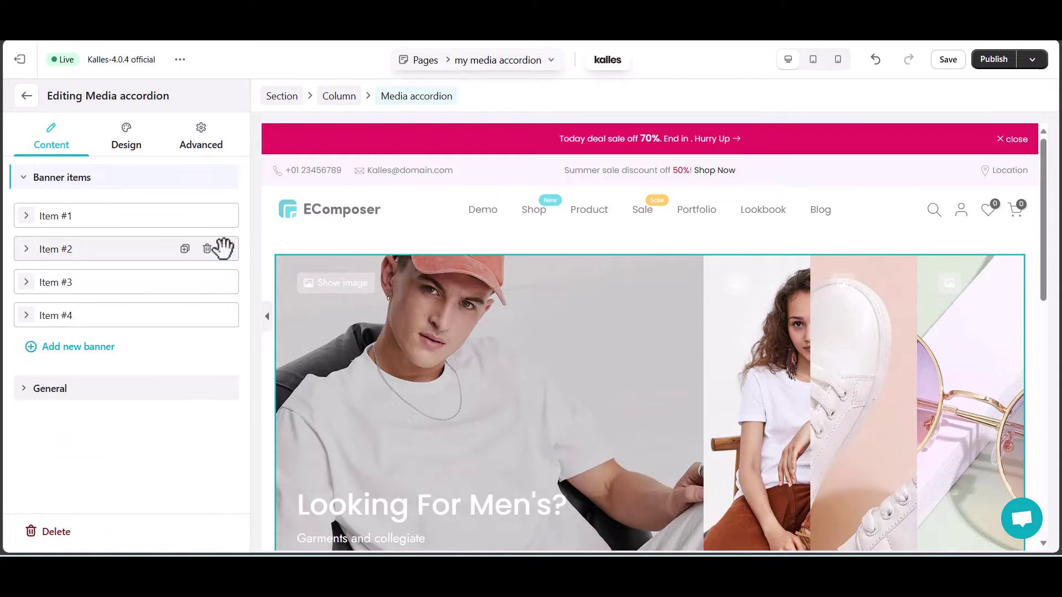
pyautogui.moveTo(226, 248); pyautogui.dragTo(233, 215)
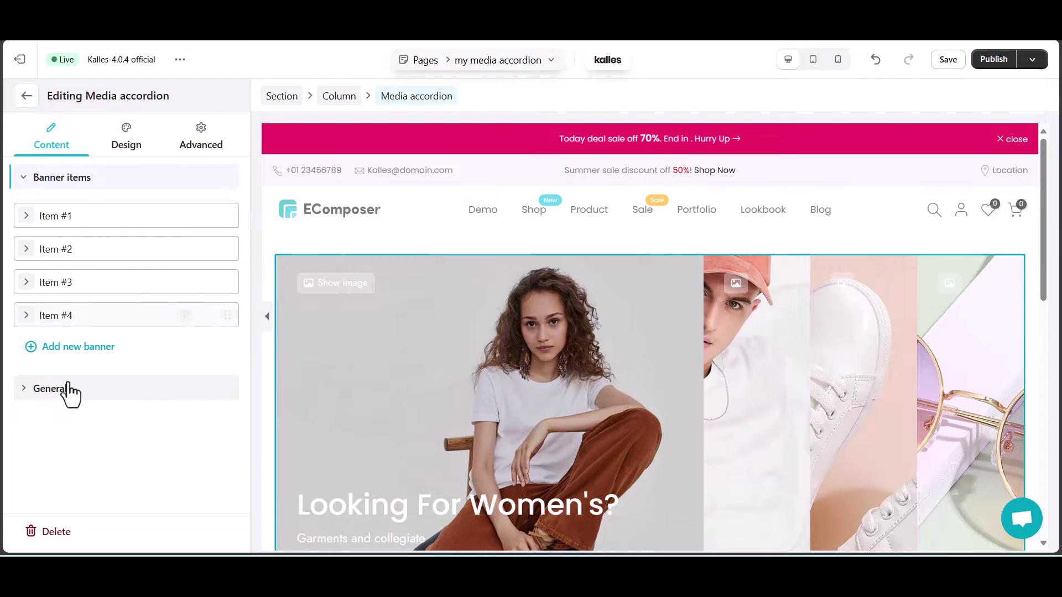
# - Replace Item #1's image with the uploaded photo of a woman in a tan coat
pyautogui.click(27, 219)
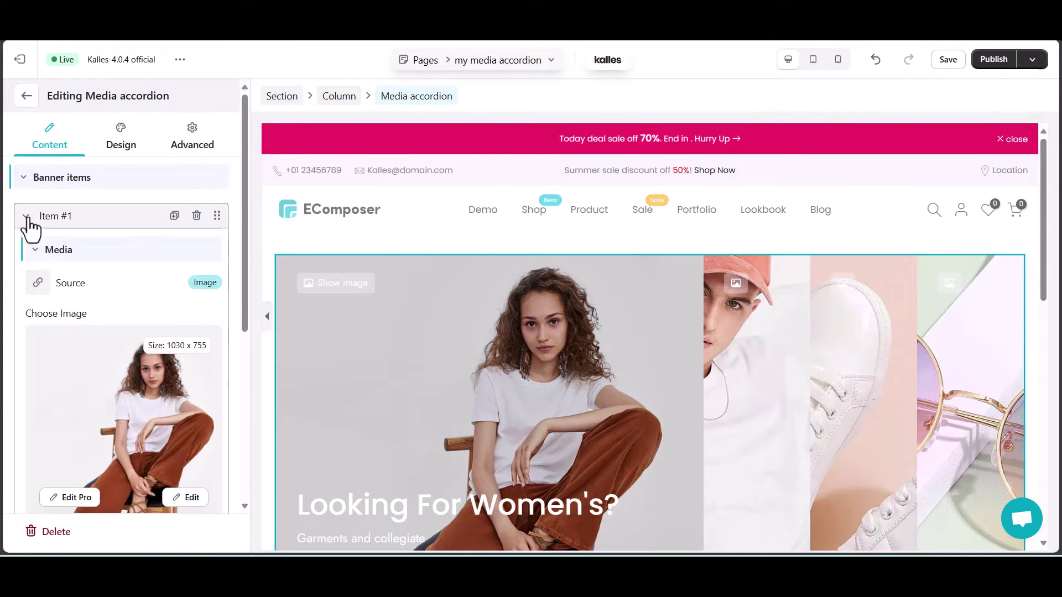
pyautogui.scroll(-2, 130, 281)
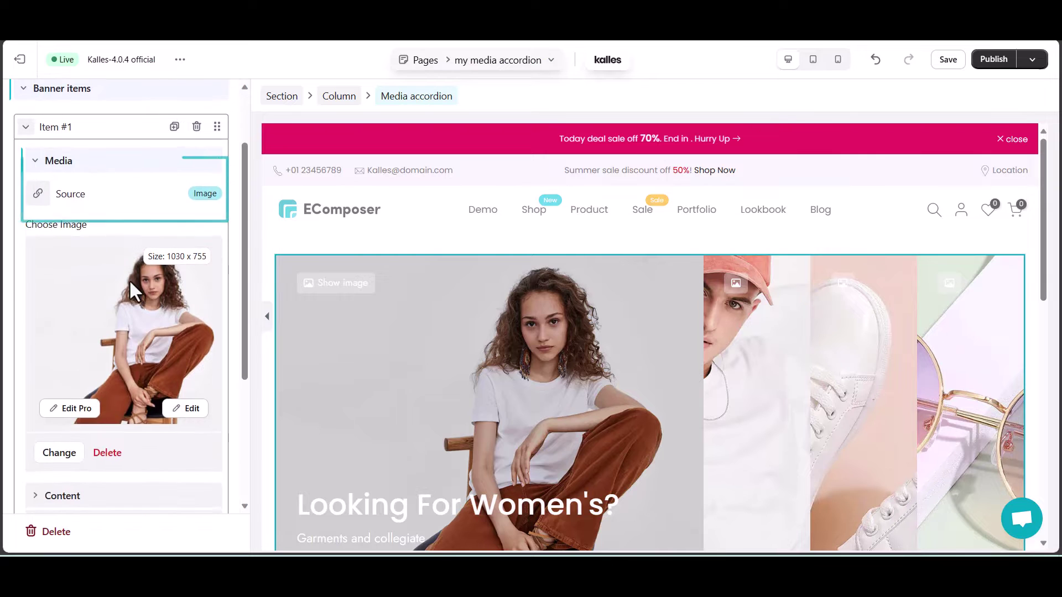
pyautogui.scroll(-1, 131, 281)
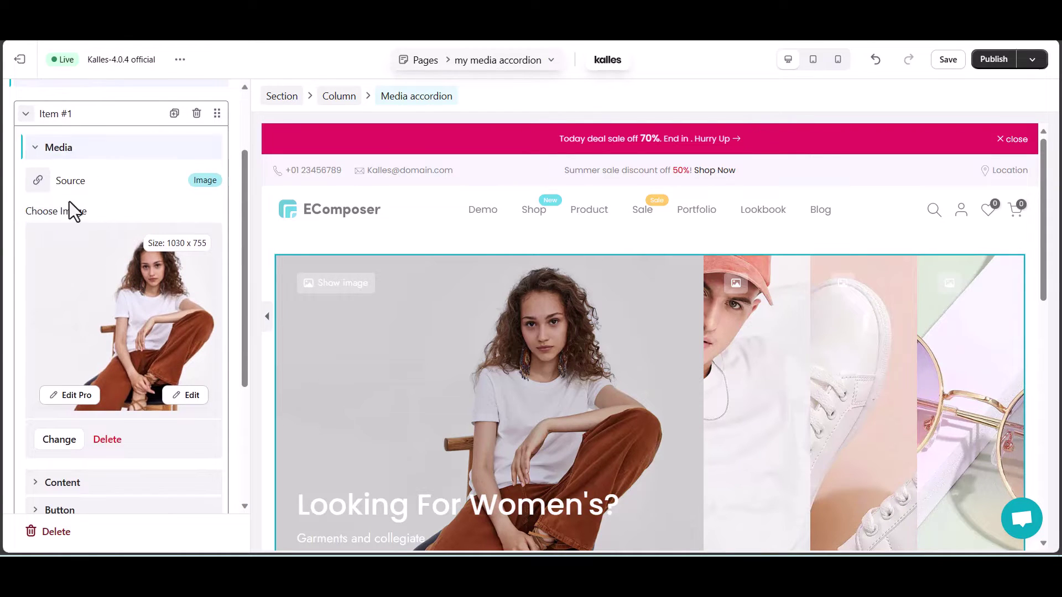
pyautogui.click(57, 440)
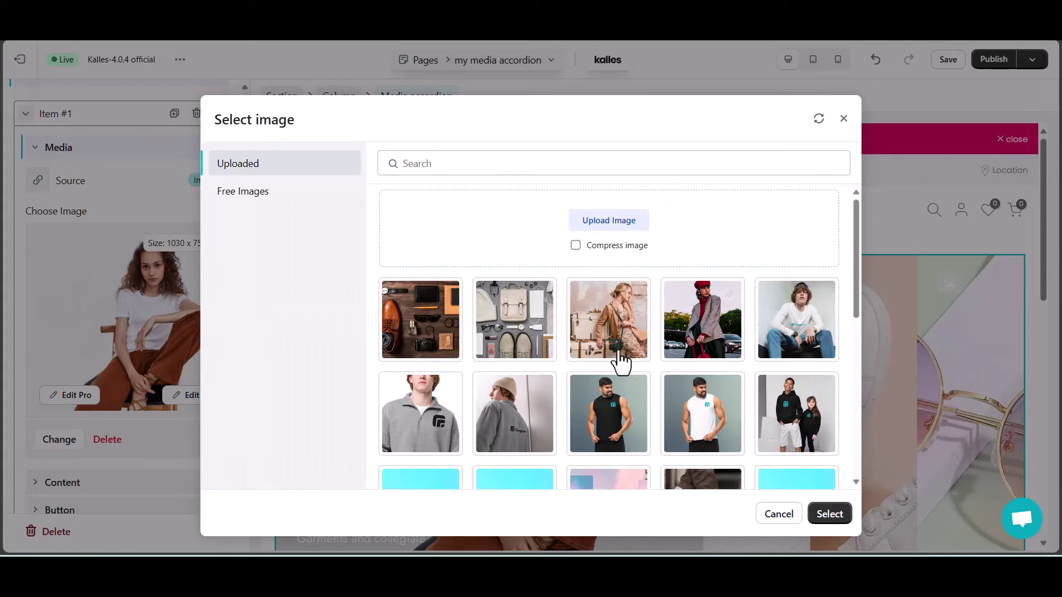
pyautogui.click(613, 350)
pyautogui.click(828, 516)
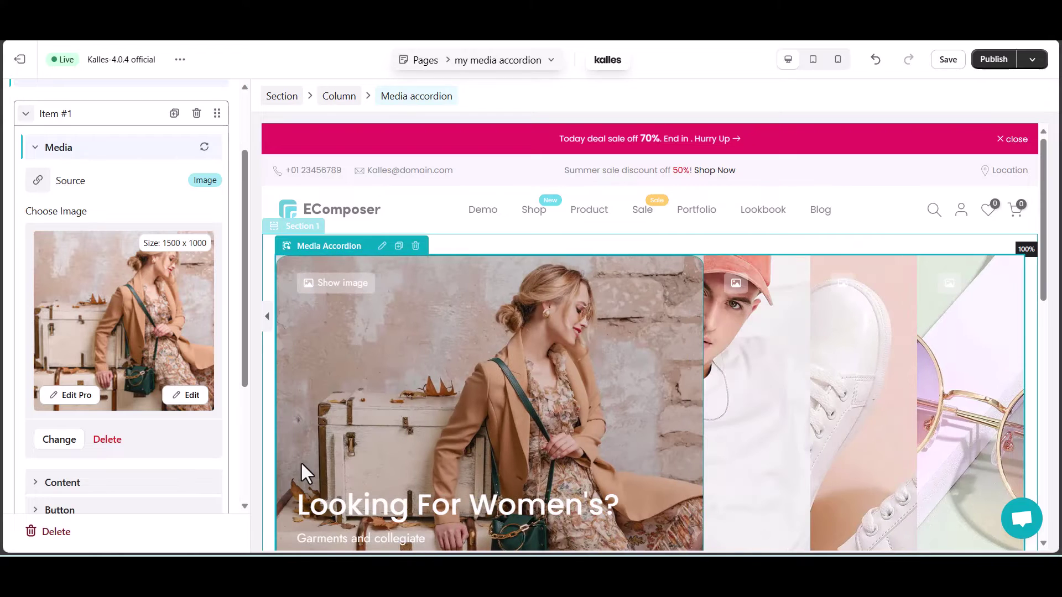
pyautogui.scroll(-4, 125, 421)
pyautogui.scroll(1, 89, 382)
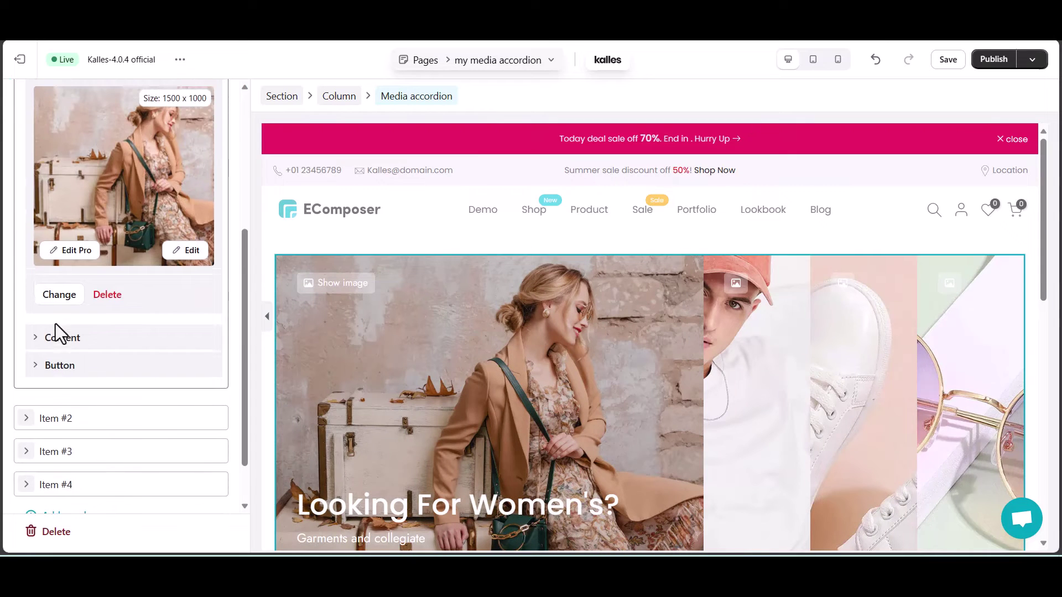
# - Set Item #1's subheading to 'New items for ladies' and link its Shop now button to For Women
pyautogui.click(32, 342)
pyautogui.write('New items for ladies')
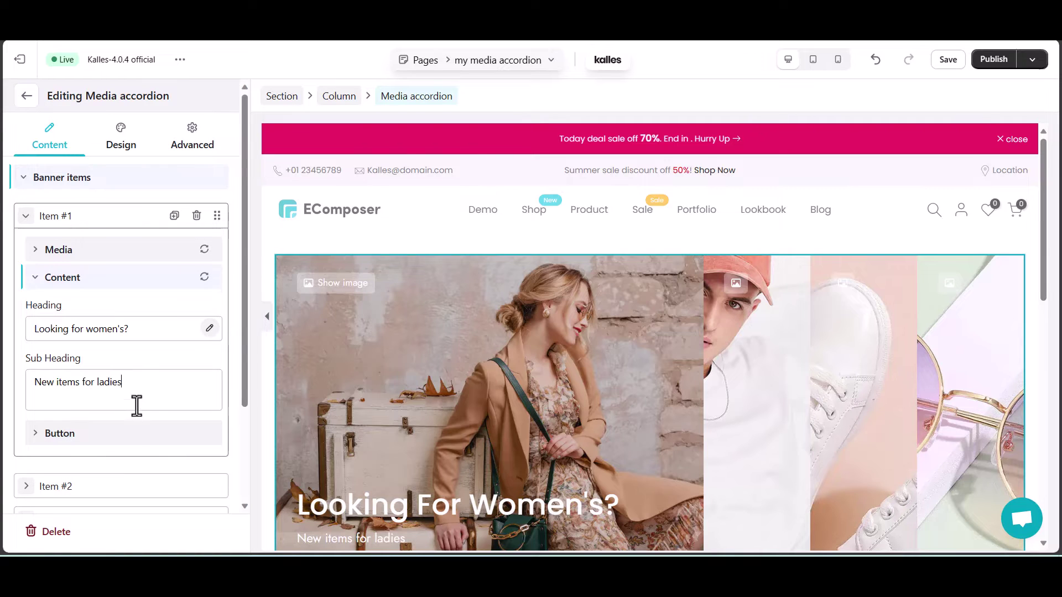
pyautogui.click(111, 433)
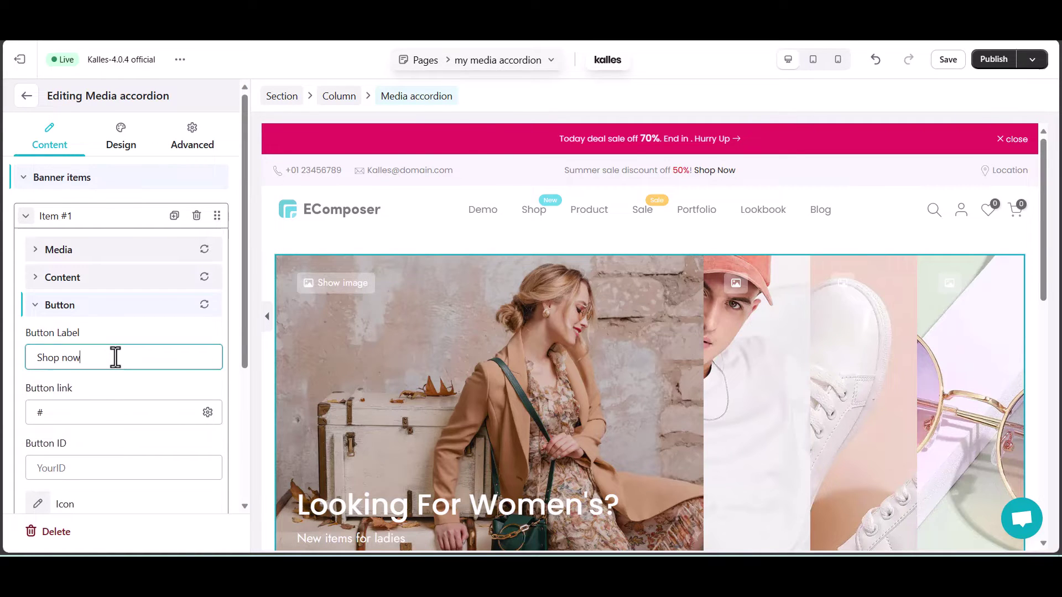
pyautogui.click(207, 412)
pyautogui.click(83, 166)
pyautogui.click(55, 203)
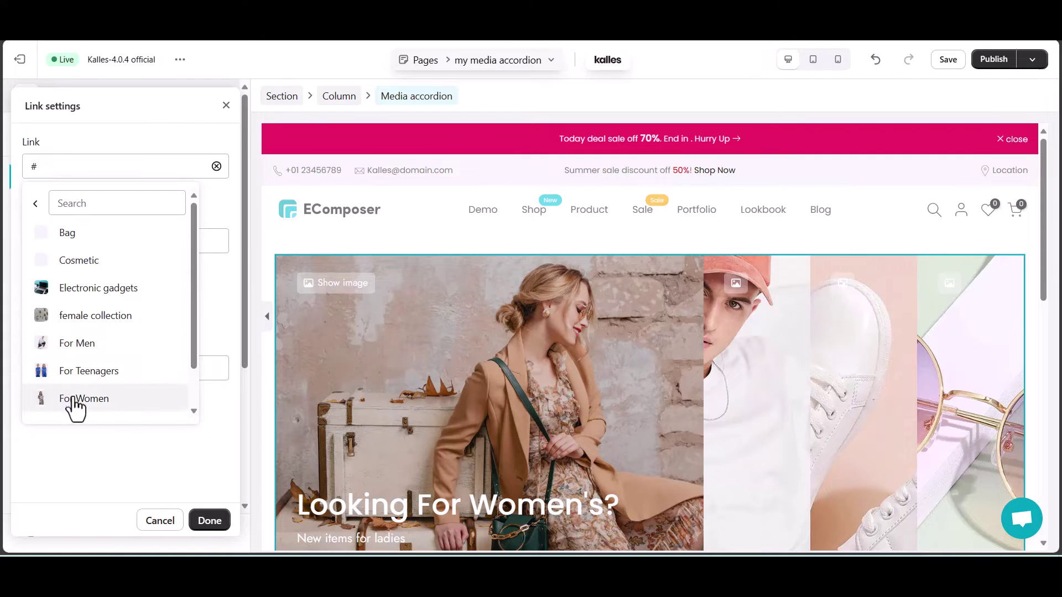
pyautogui.click(75, 402)
pyautogui.click(209, 520)
pyautogui.scroll(-4, 128, 387)
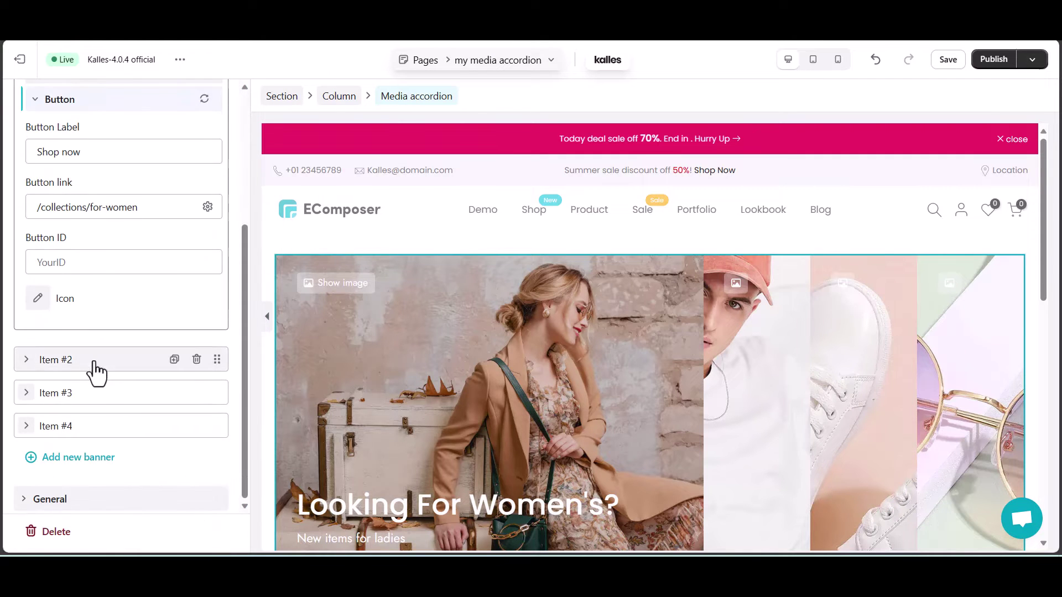
# - Switch Item #2's source to Custom video url and paste the copied Shopify-hosted .mp4 link
pyautogui.click(58, 363)
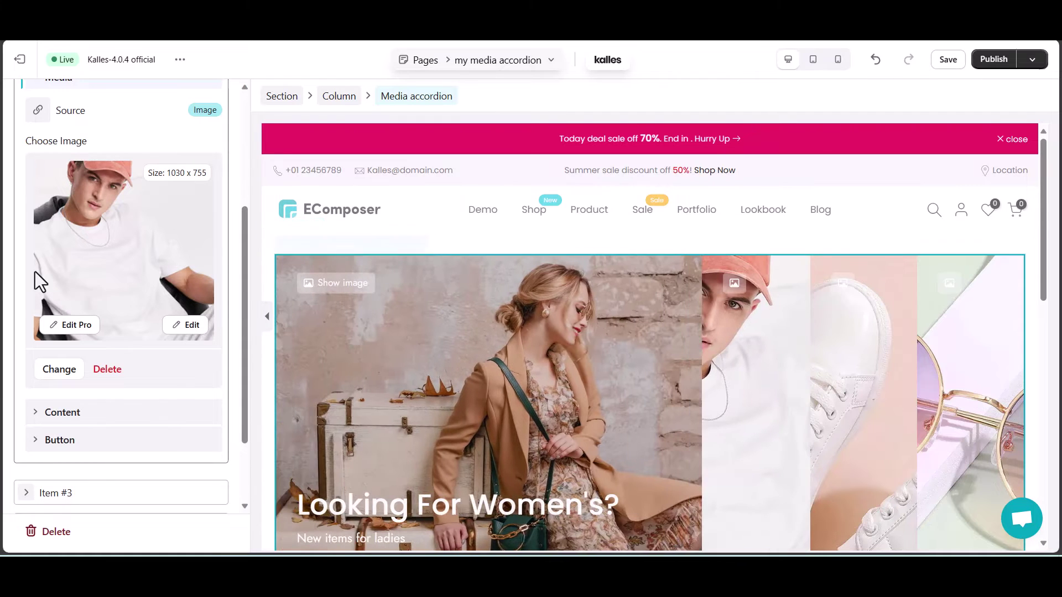
pyautogui.scroll(3, 88, 271)
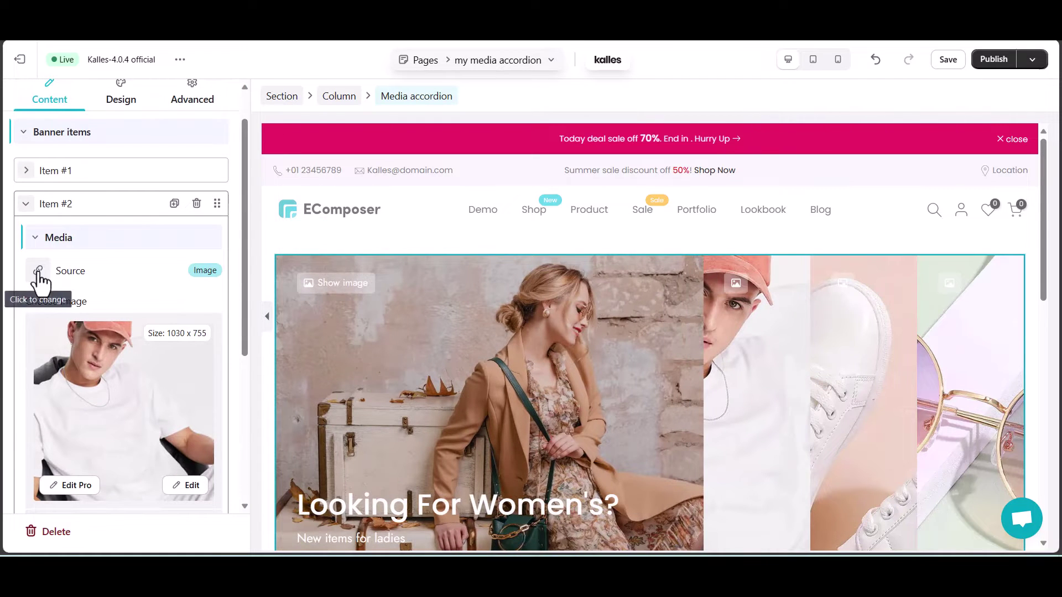
pyautogui.click(38, 274)
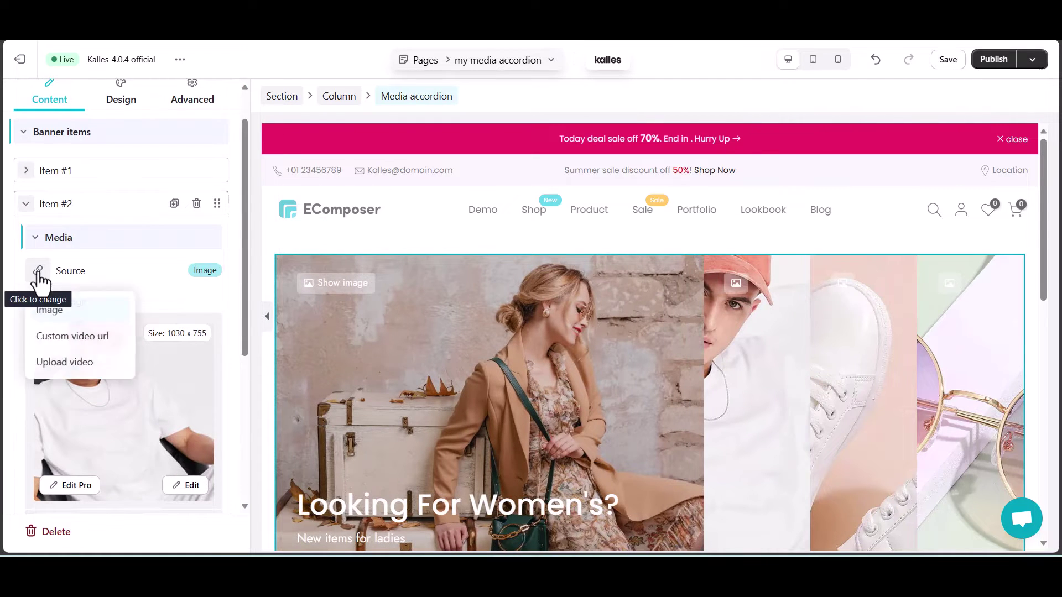
pyautogui.click(76, 343)
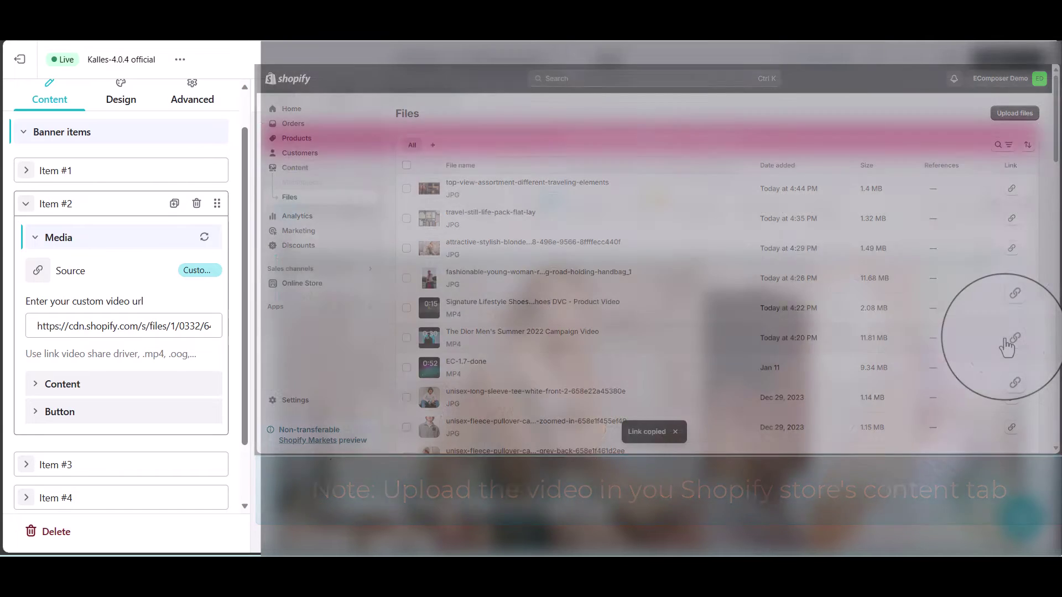
pyautogui.click(36, 326)
pyautogui.hotkey('ctrl', 'a')
pyautogui.hotkey('ctrl', 'v')
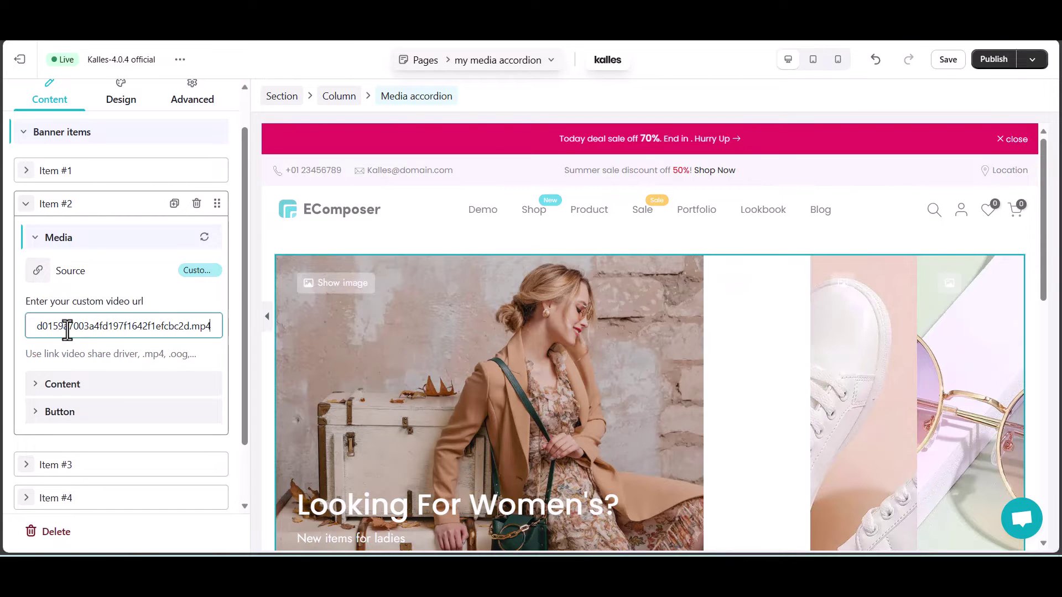
pyautogui.scroll(-3, 50, 393)
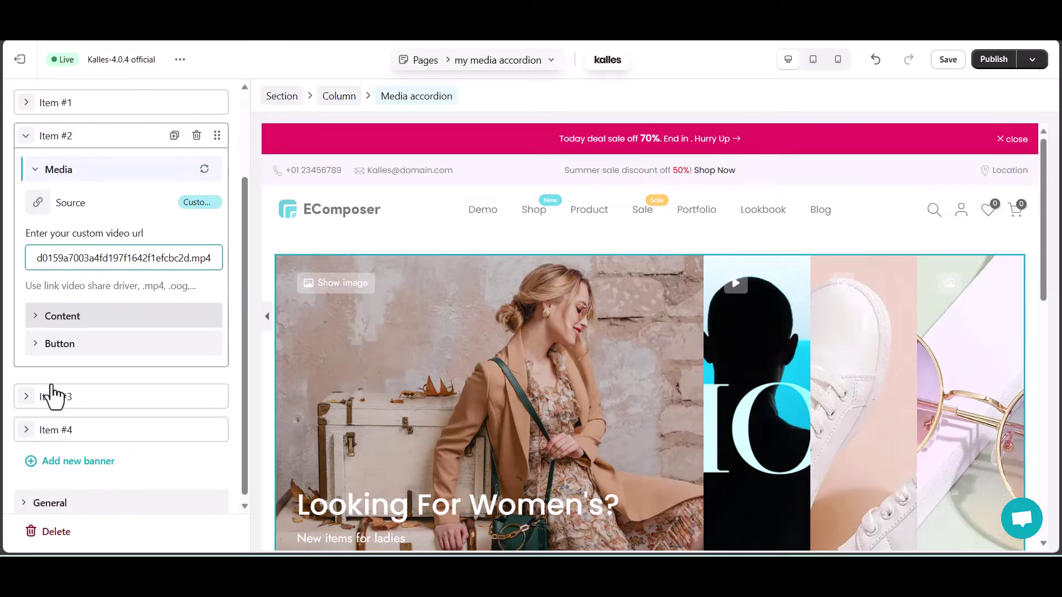
pyautogui.scroll(1, 52, 393)
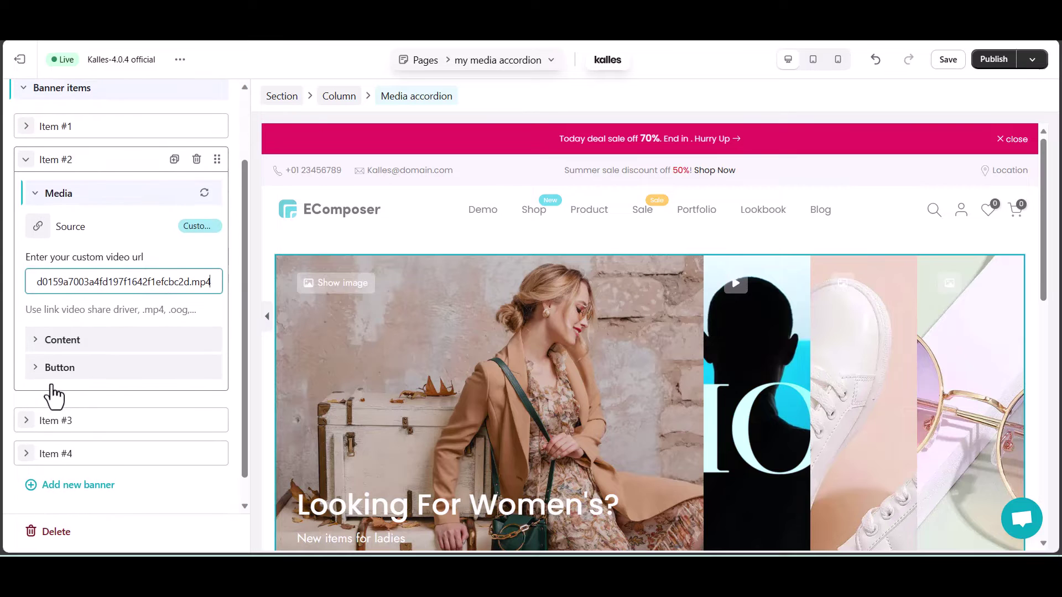
pyautogui.click(35, 344)
pyautogui.click(166, 466)
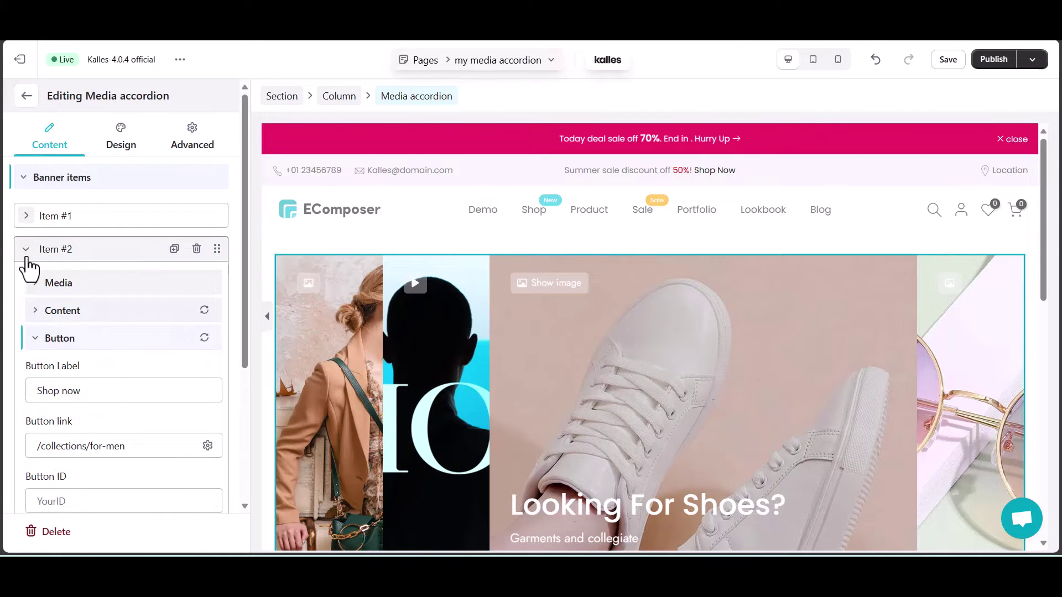
# - Set Item #3's media to the uploaded gold logo video from the library
pyautogui.click(26, 257)
pyautogui.click(26, 283)
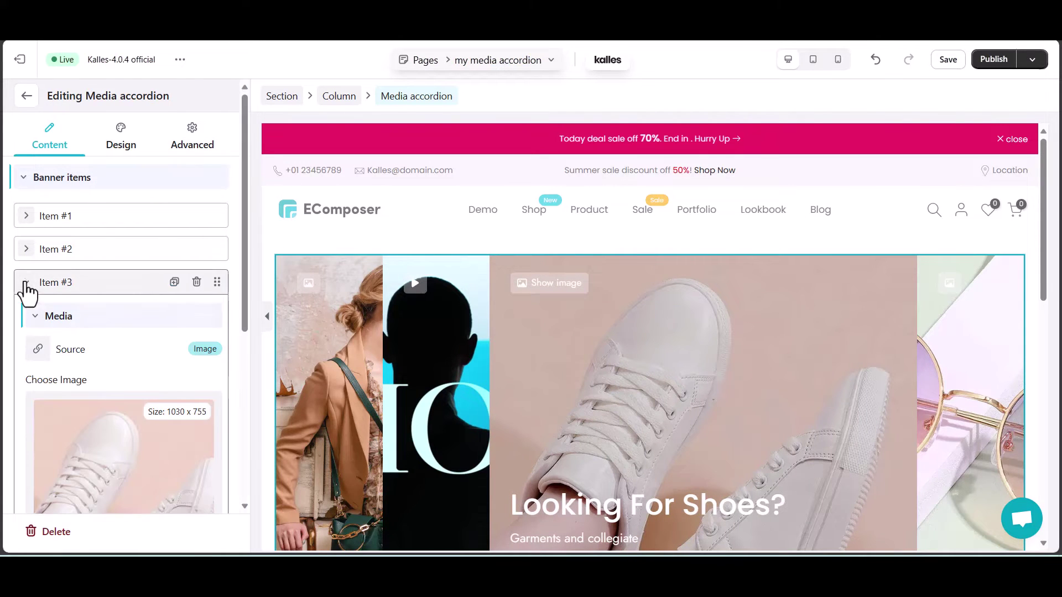
pyautogui.click(38, 351)
pyautogui.click(58, 442)
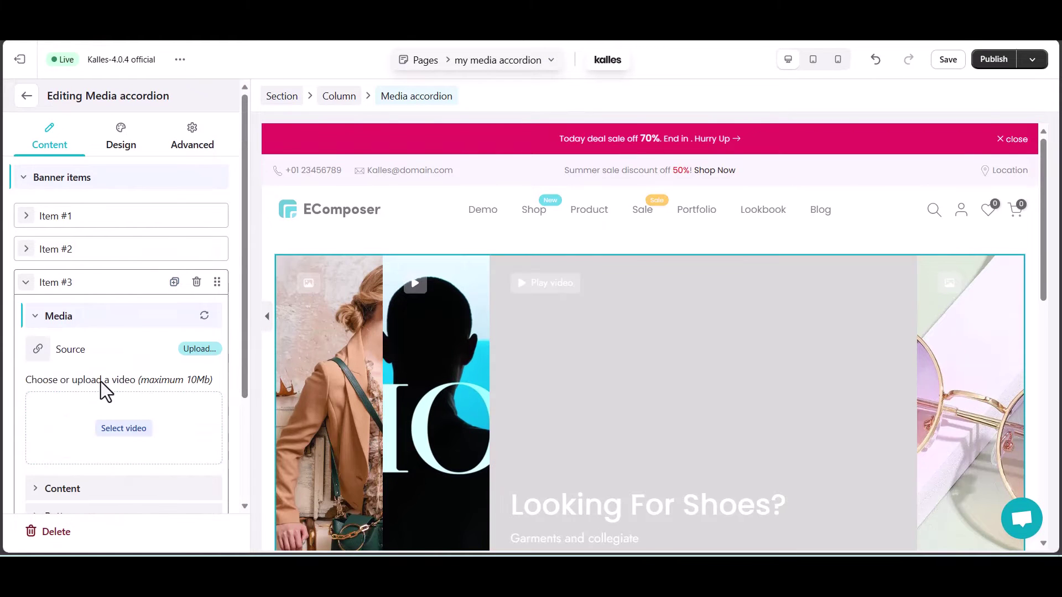
pyautogui.scroll(-1, 100, 381)
pyautogui.click(127, 369)
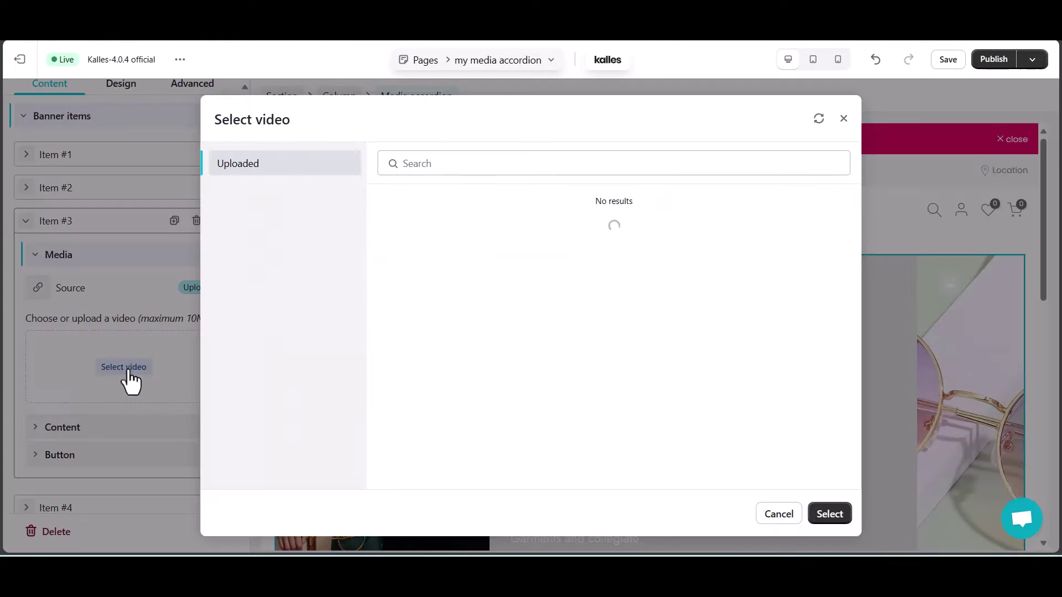
pyautogui.click(481, 354)
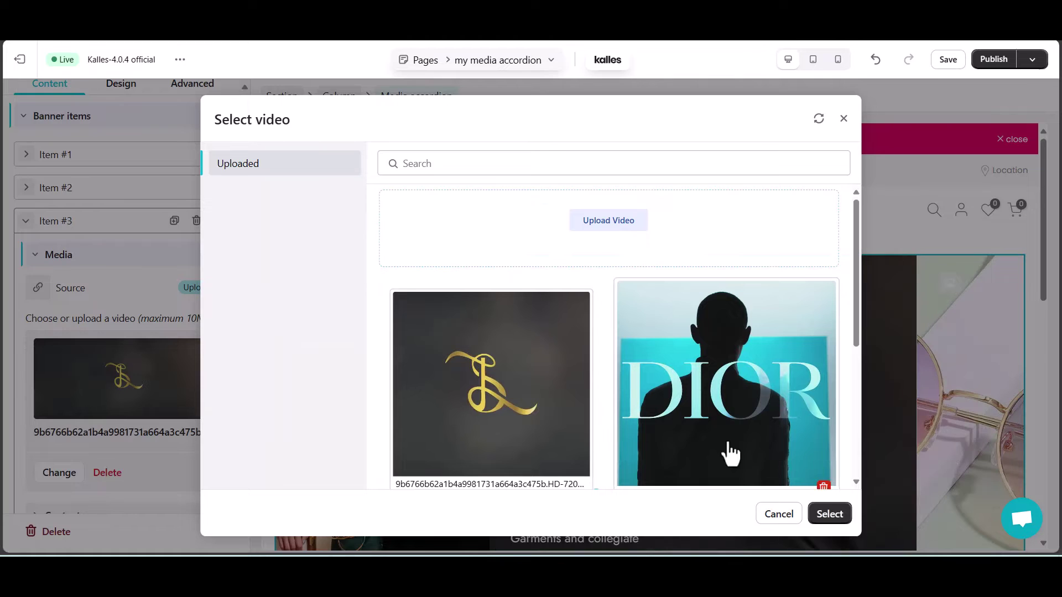
pyautogui.click(828, 514)
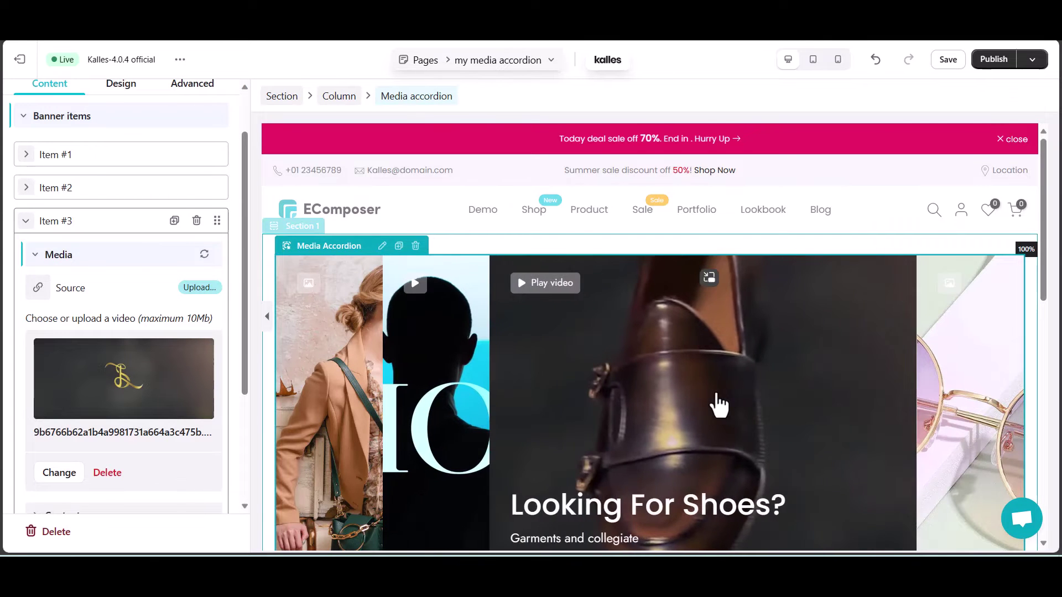
pyautogui.scroll(-2, 710, 407)
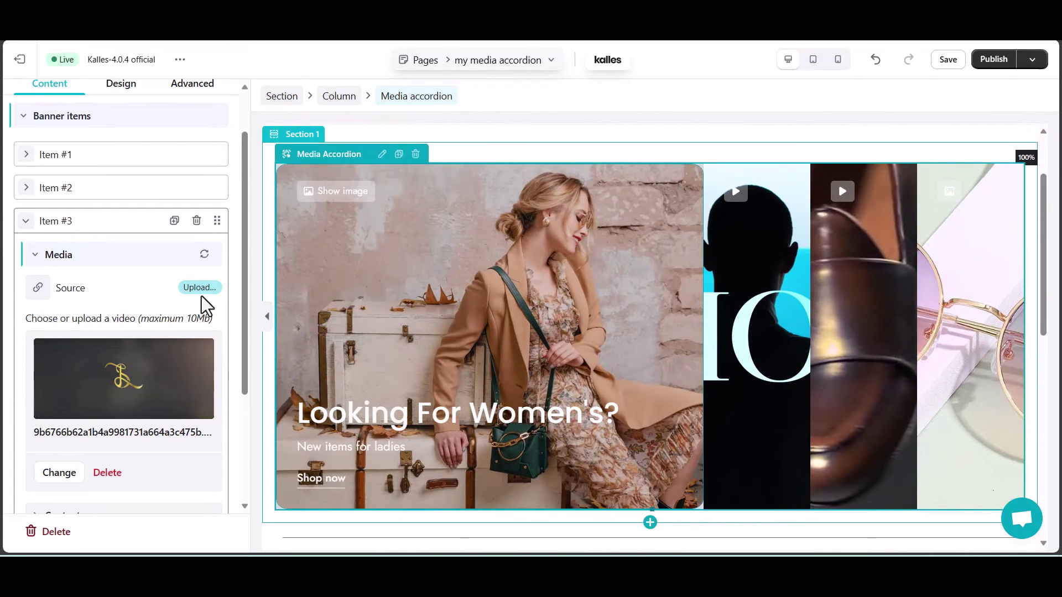
pyautogui.scroll(-2, 172, 420)
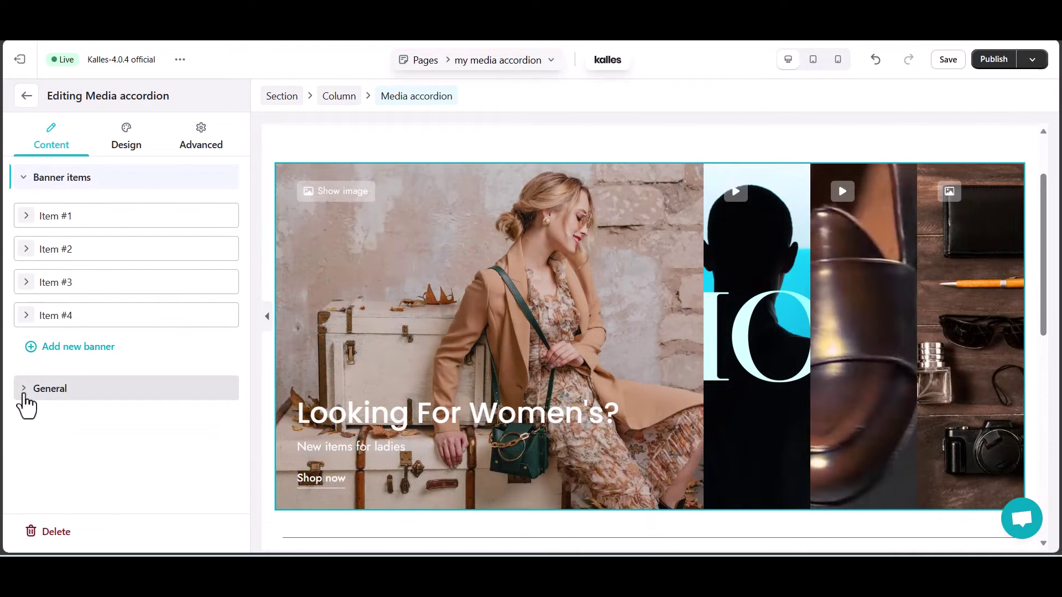
# - In General settings, keep Banner expand on Hover and set the lightbox to open on Whole item
pyautogui.click(23, 391)
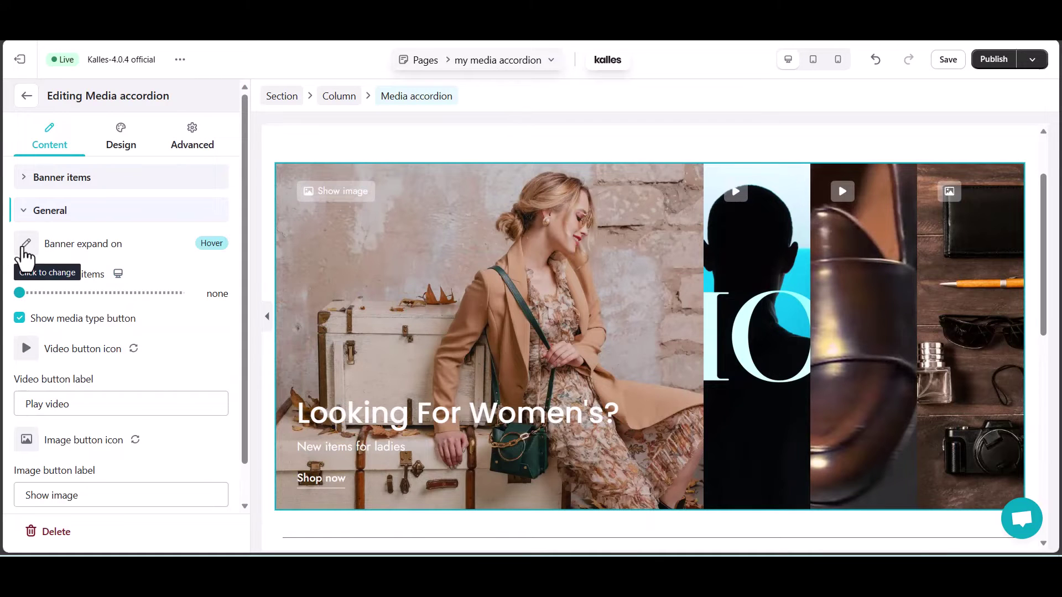
pyautogui.click(24, 252)
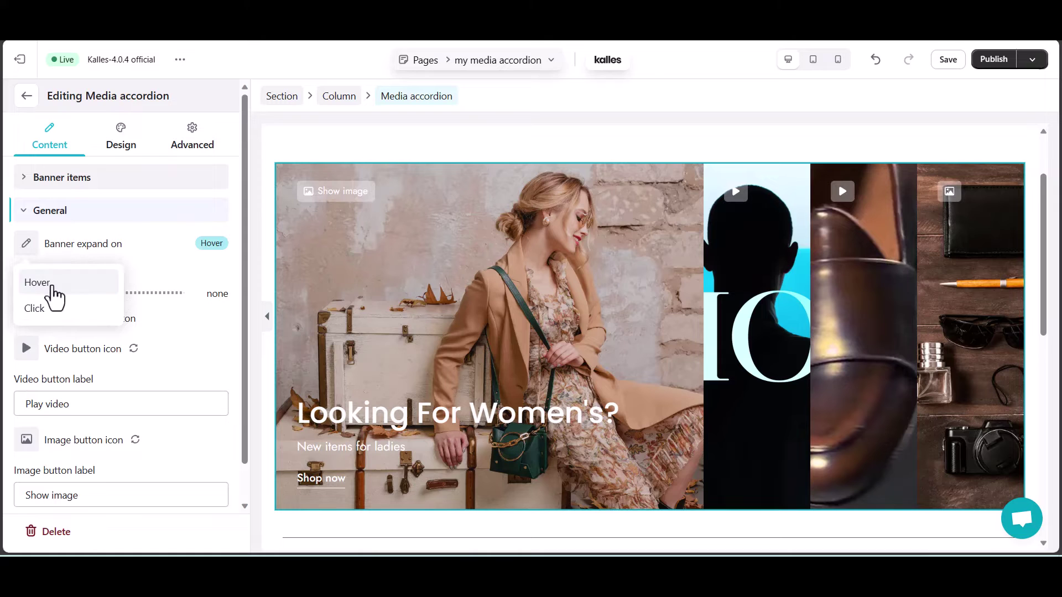
pyautogui.click(52, 284)
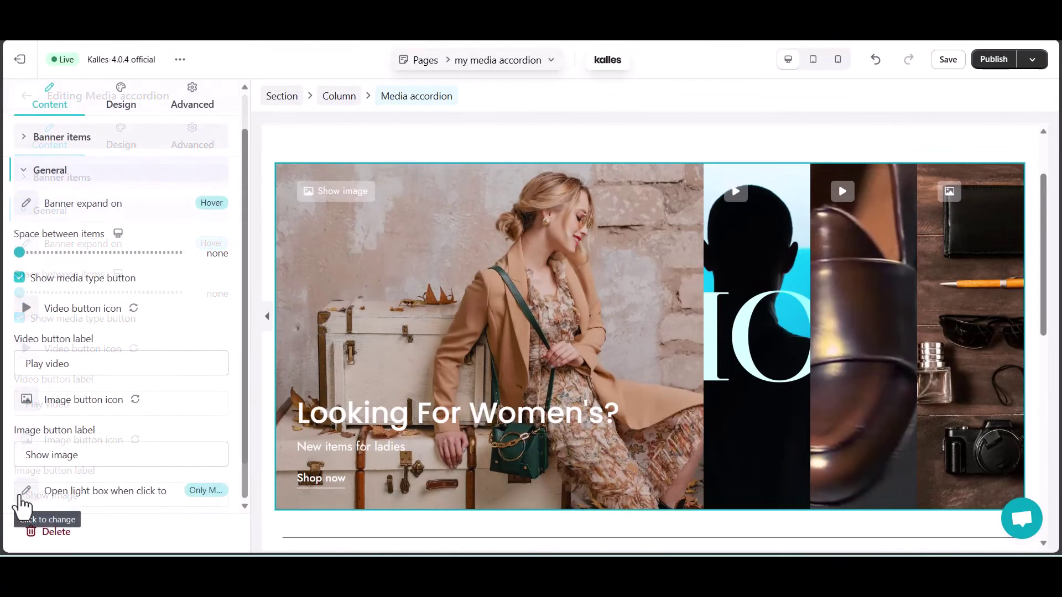
pyautogui.click(51, 490)
pyautogui.click(71, 452)
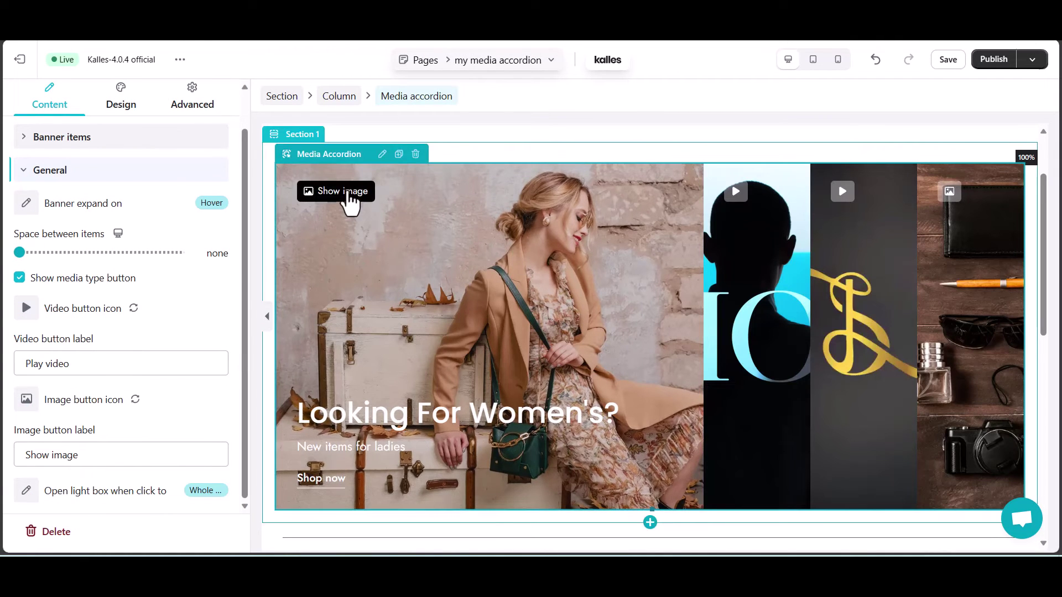
# - Test the image lightbox on the first item and the video lightbox on the DIOR item
pyautogui.click(348, 192)
pyautogui.click(286, 247)
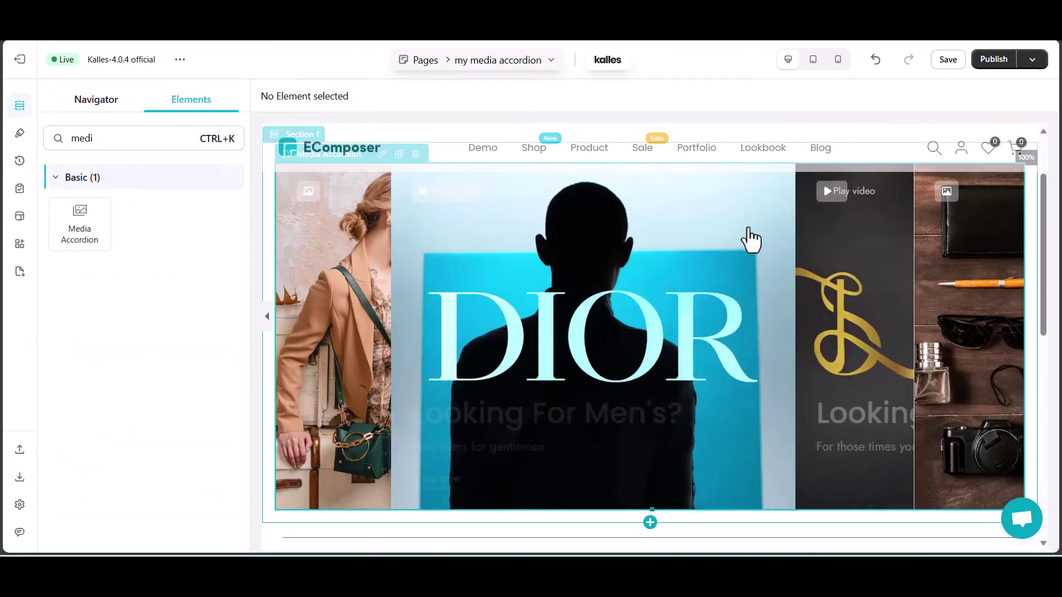
pyautogui.click(503, 282)
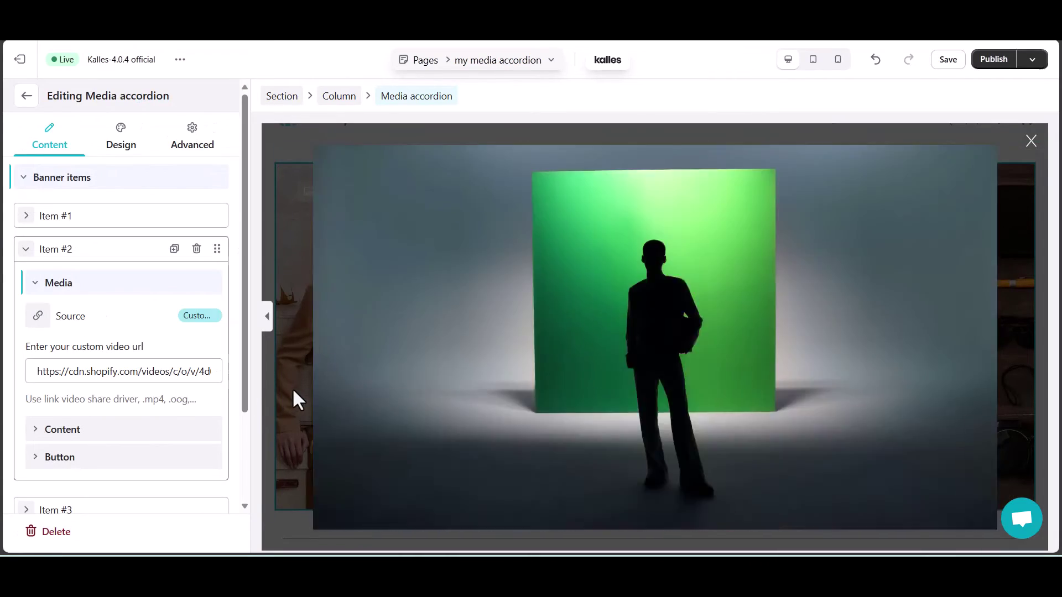
pyautogui.click(292, 387)
pyautogui.click(316, 161)
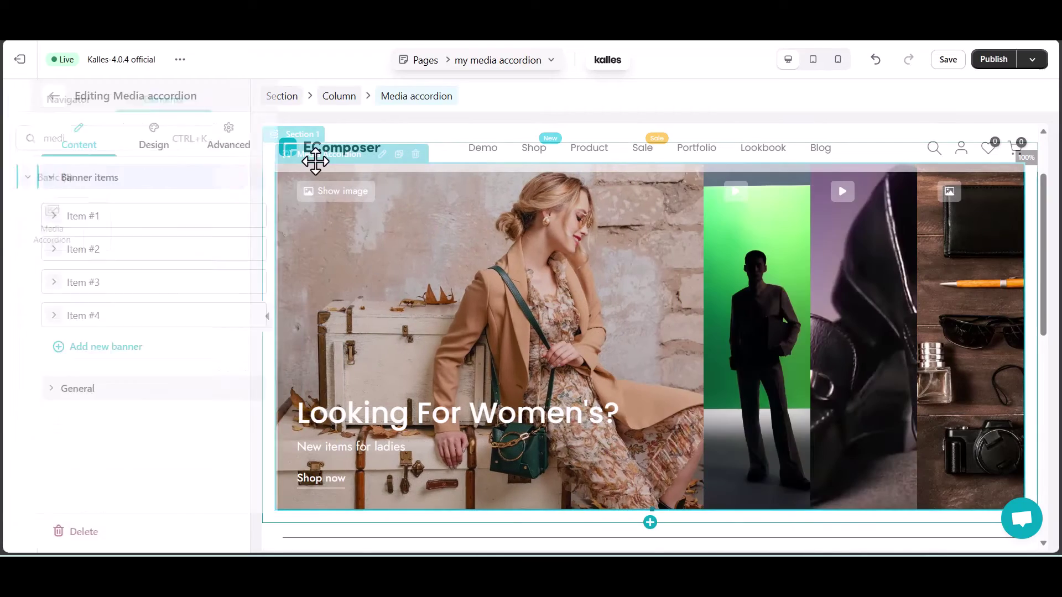
pyautogui.click(131, 146)
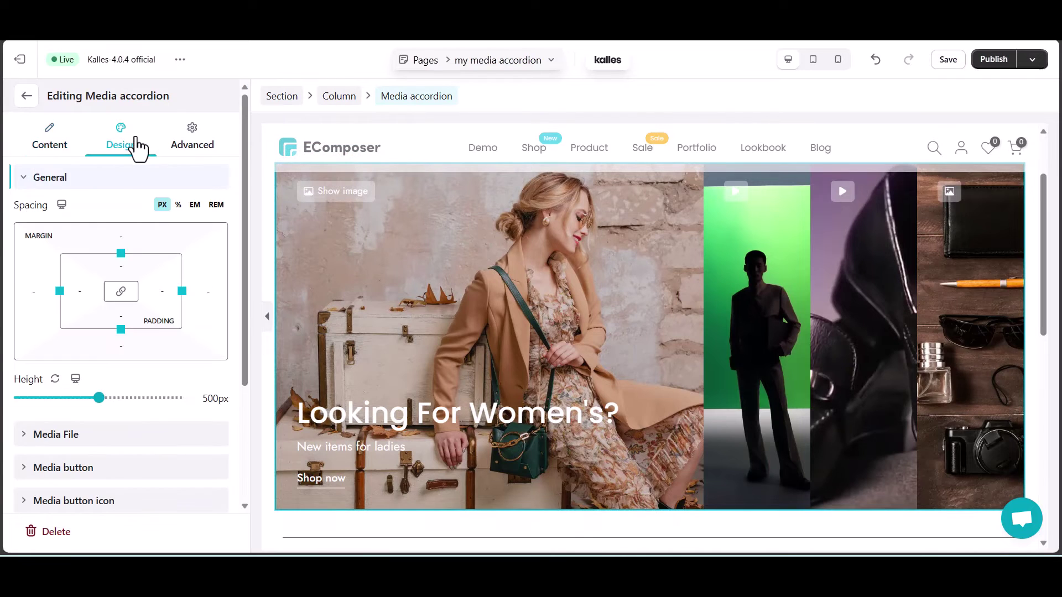
pyautogui.scroll(-3, 78, 451)
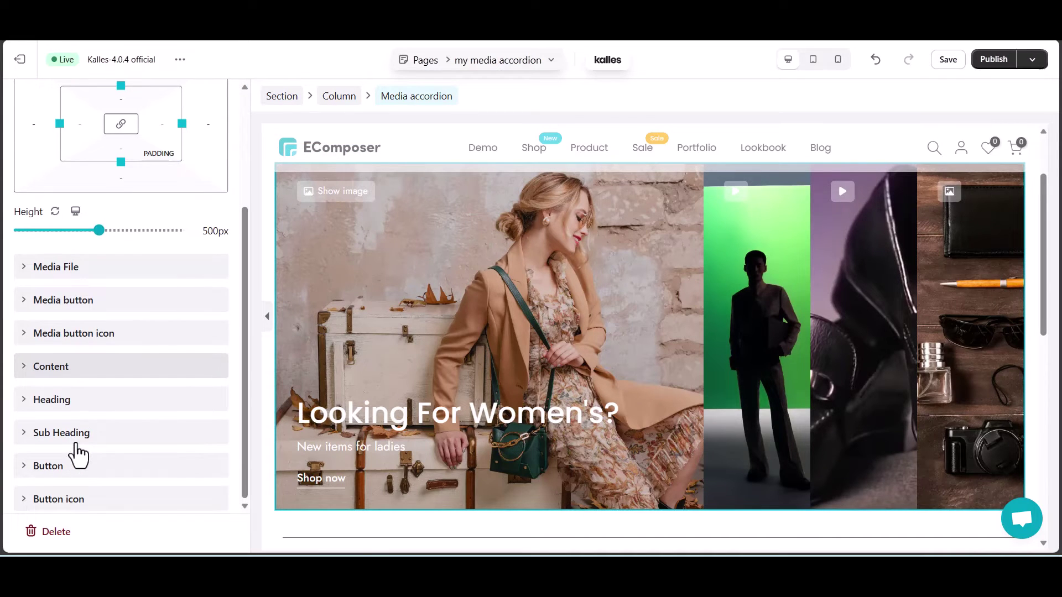
pyautogui.scroll(3, 79, 454)
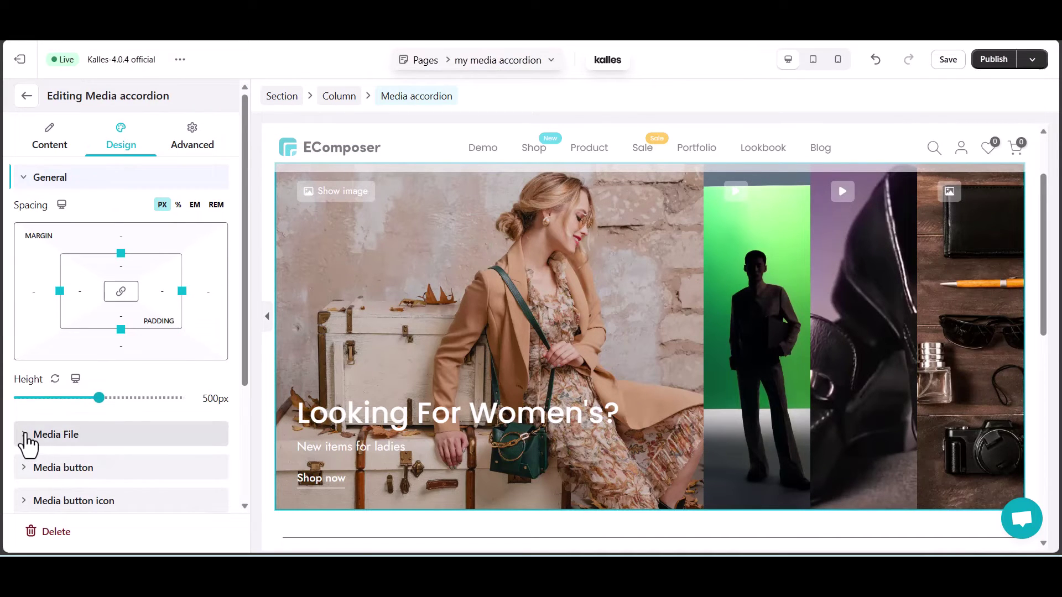
pyautogui.click(25, 435)
pyautogui.scroll(-3, 168, 398)
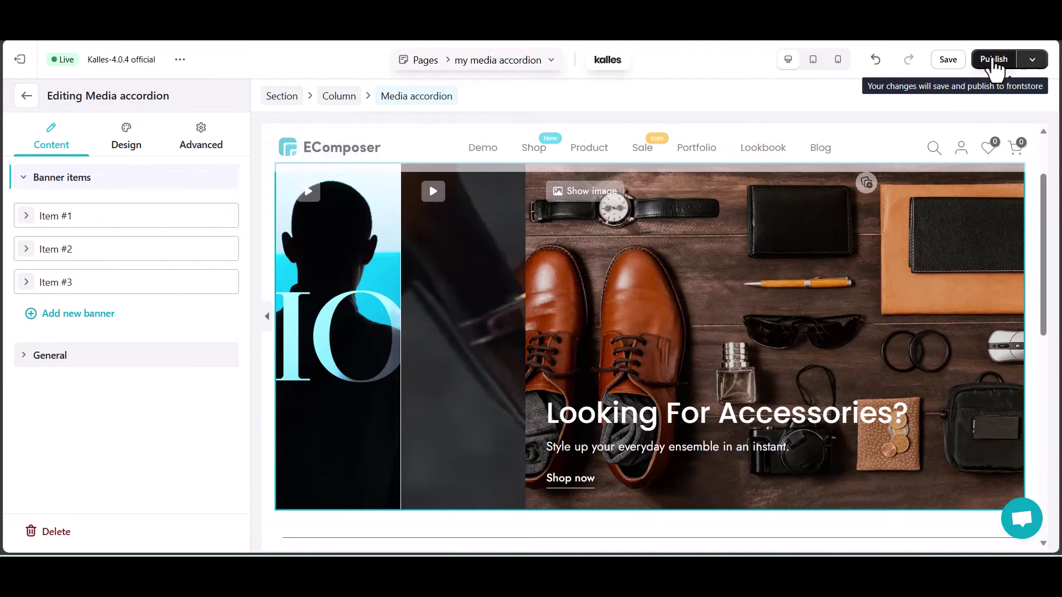
# - Save and publish the 'my media accordion' page, then view it live on the storefront
pyautogui.click(994, 60)
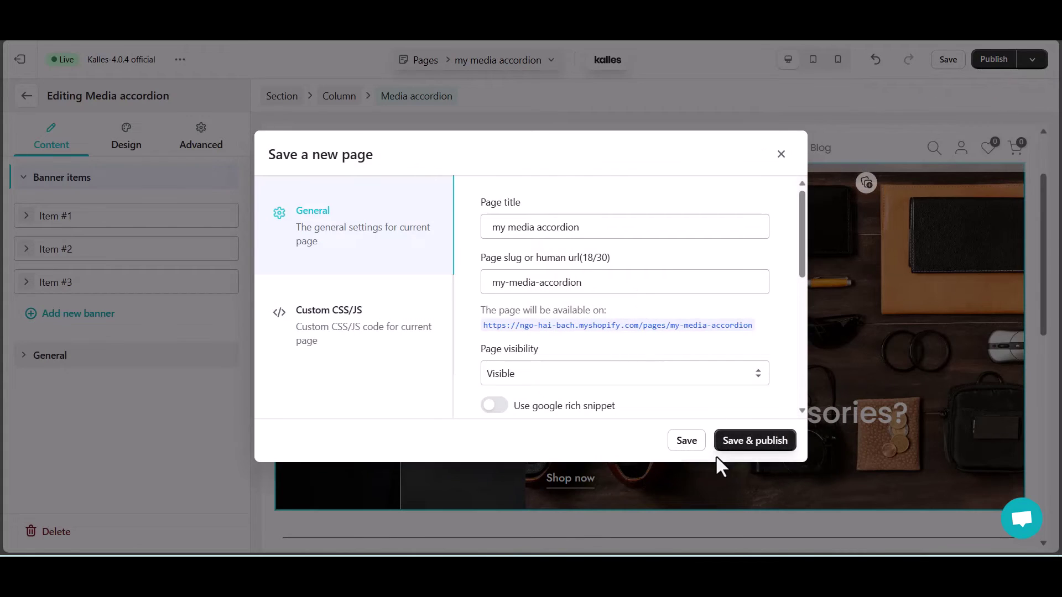
pyautogui.click(733, 441)
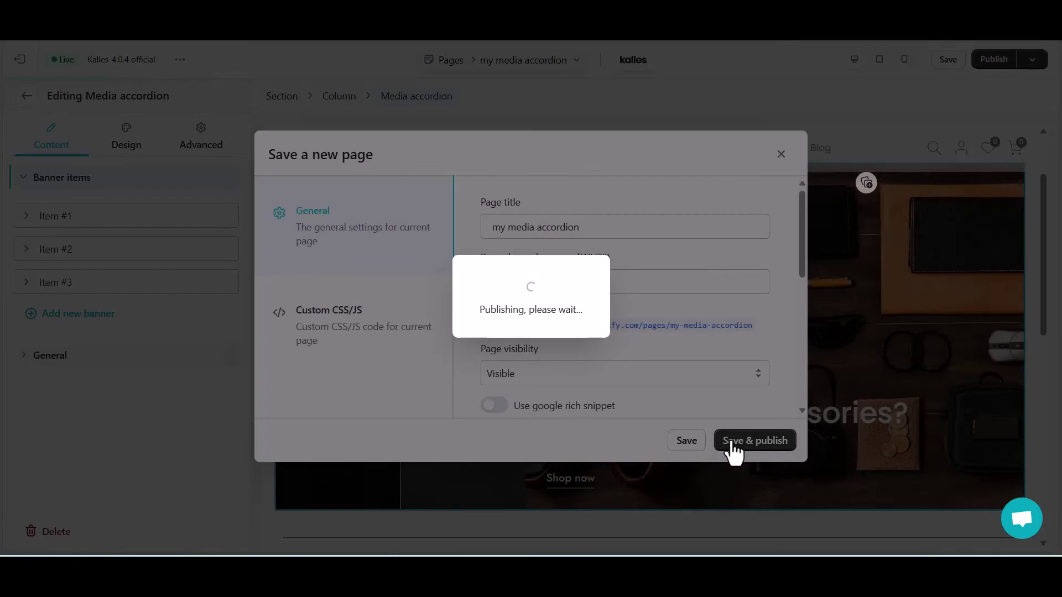
pyautogui.click(636, 365)
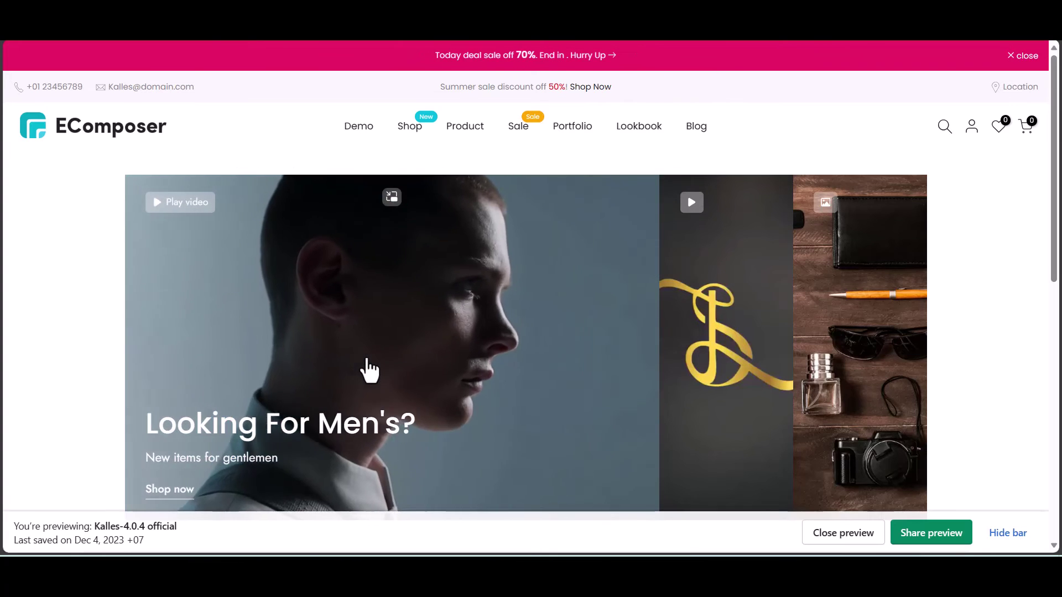
pyautogui.click(719, 367)
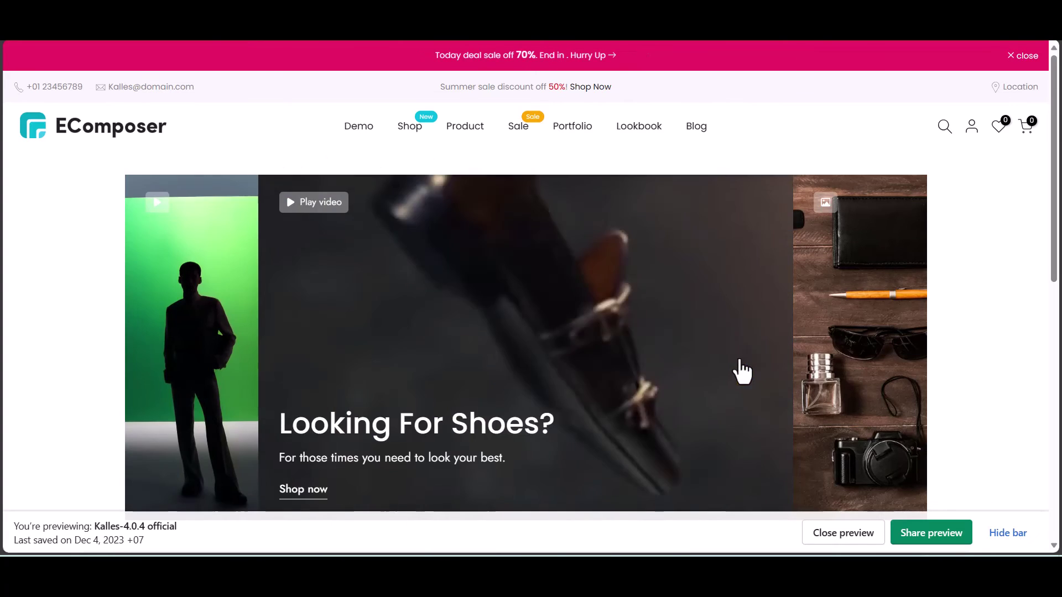
pyautogui.click(832, 371)
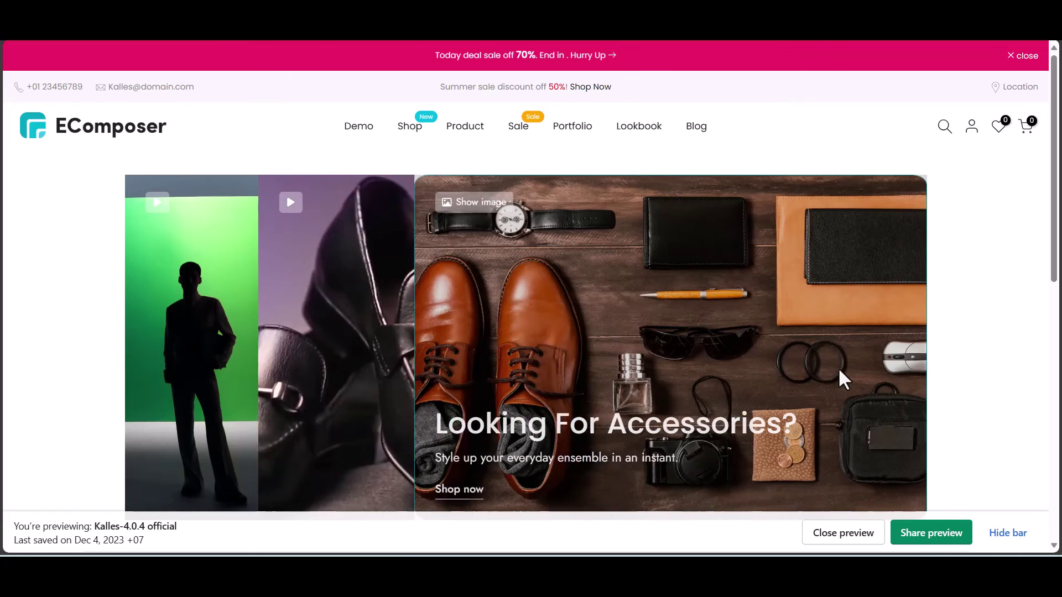
pyautogui.click(320, 427)
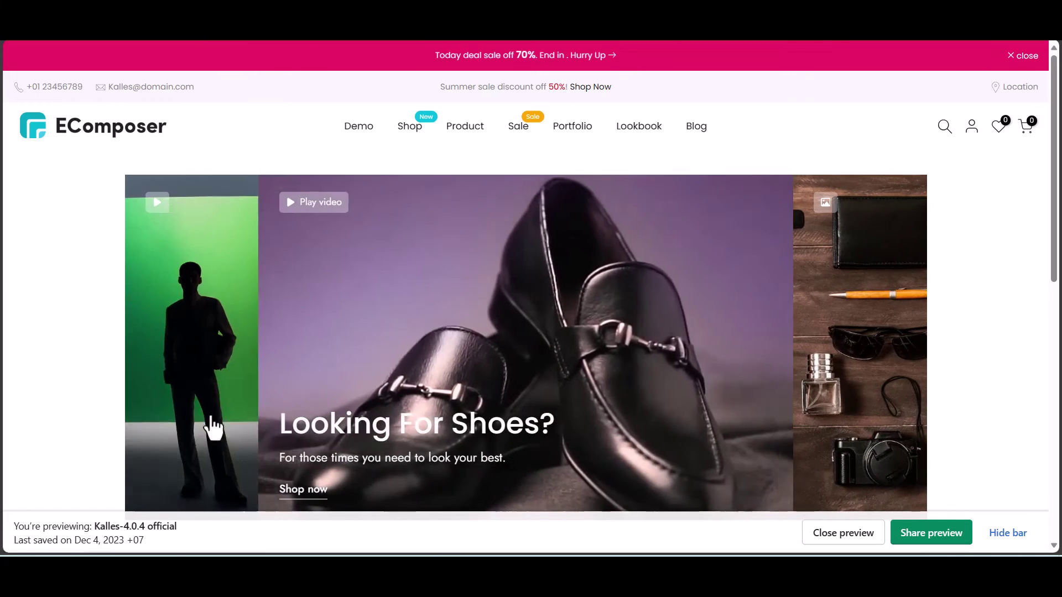
pyautogui.click(208, 426)
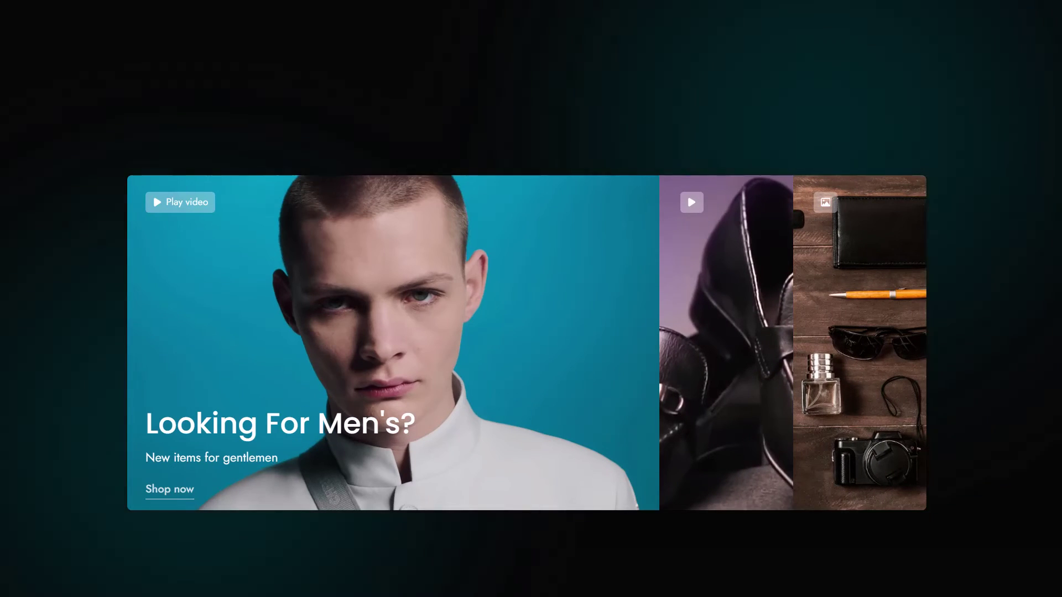